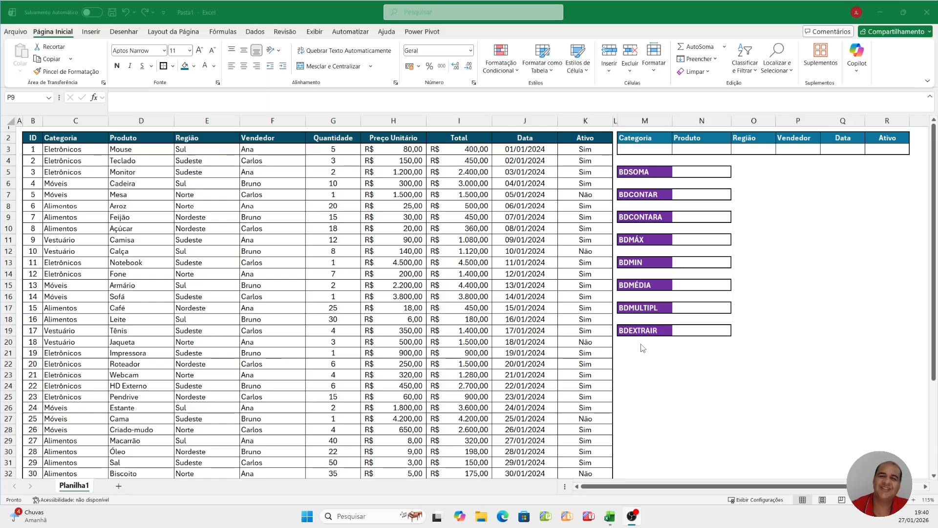
Step: Examine the function labels in column M, the data table's columns and the criteria range M2:R3
{"action": "left_click", "coordinate": [740, 362]}
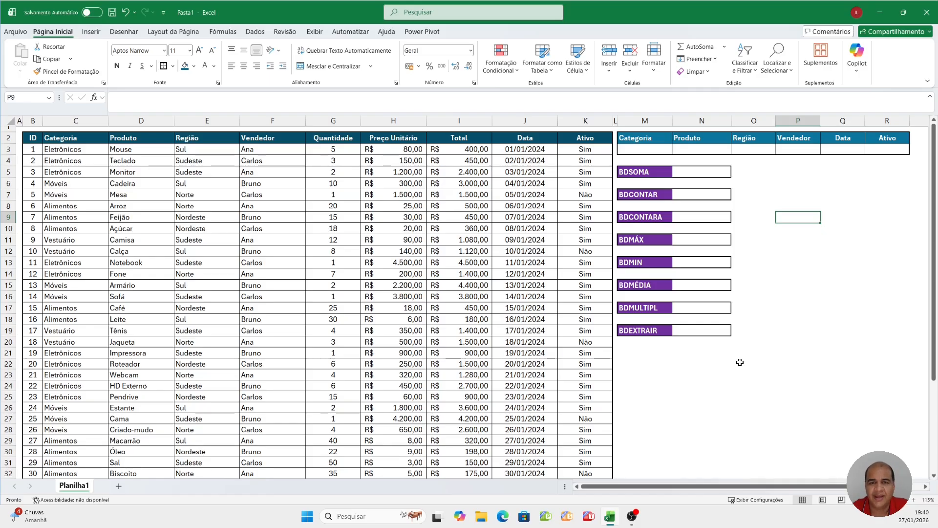
{"action": "left_click", "coordinate": [684, 171]}
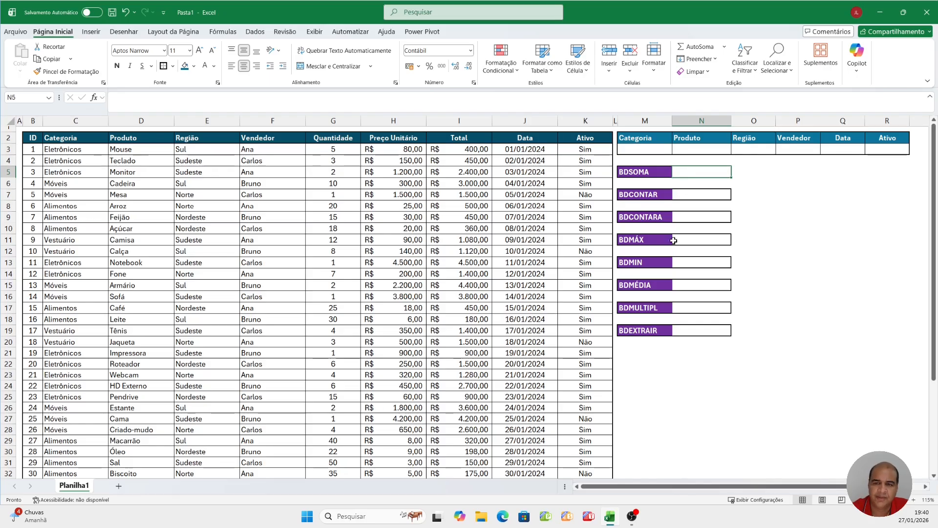
{"action": "key", "text": "Left"}
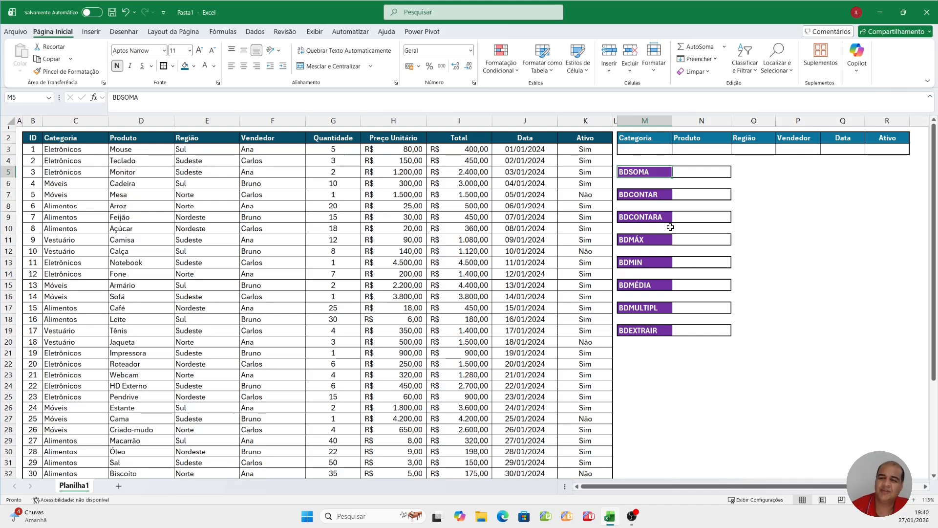
{"action": "left_click", "coordinate": [694, 171]}
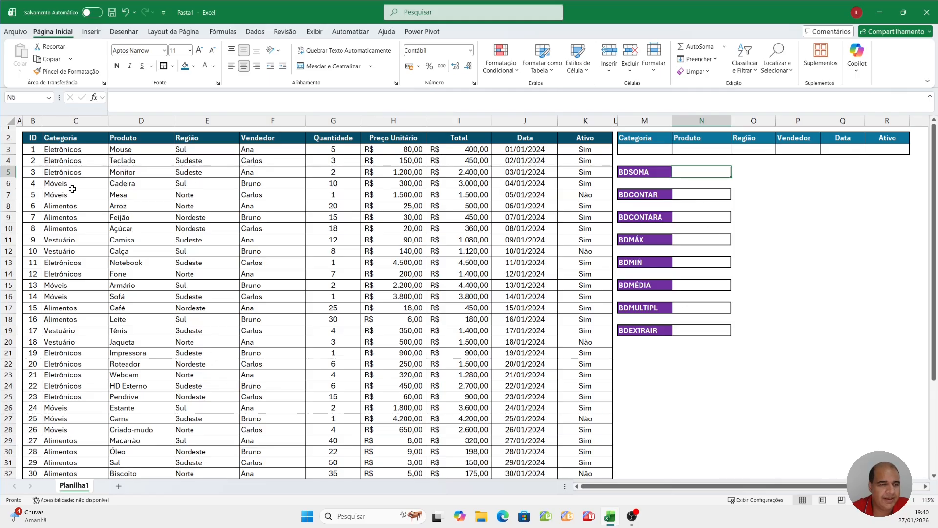
{"action": "left_click", "coordinate": [46, 145]}
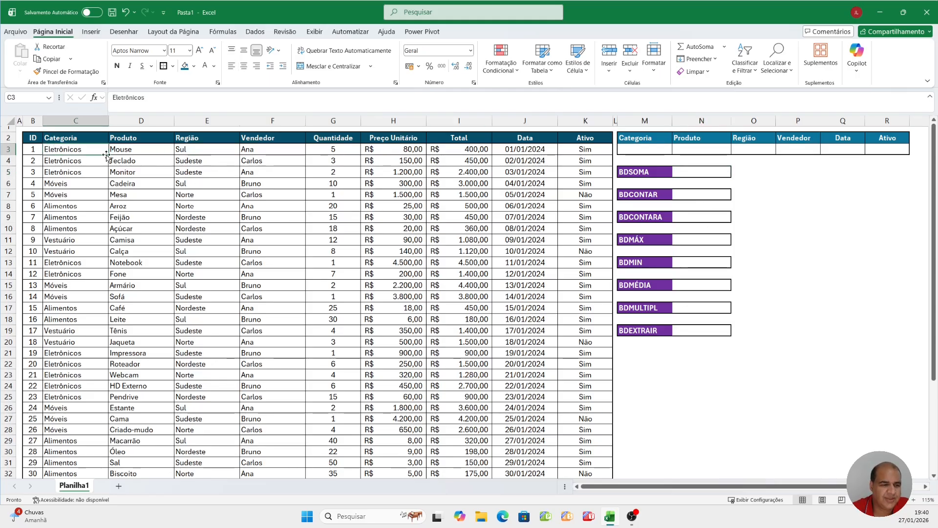
{"action": "left_click", "coordinate": [369, 154]}
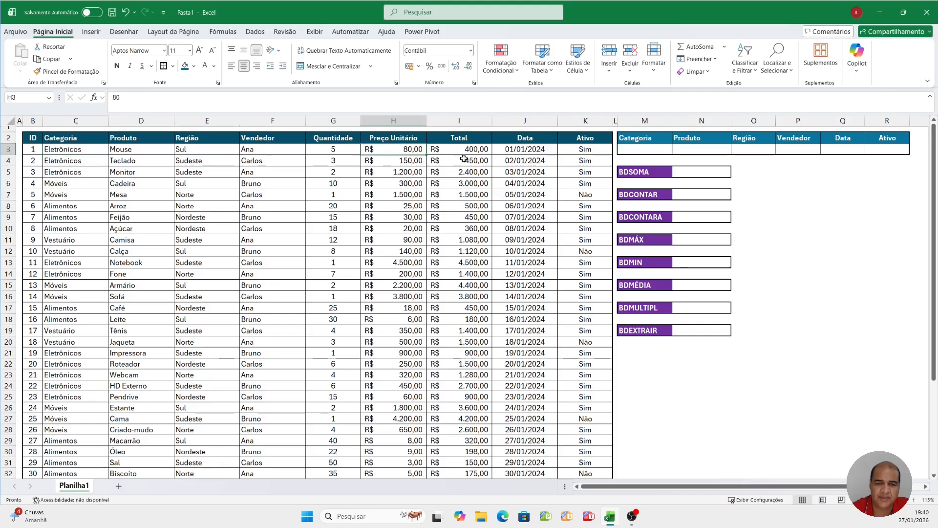
{"action": "left_click", "coordinate": [484, 150]}
{"action": "left_click", "coordinate": [332, 150]}
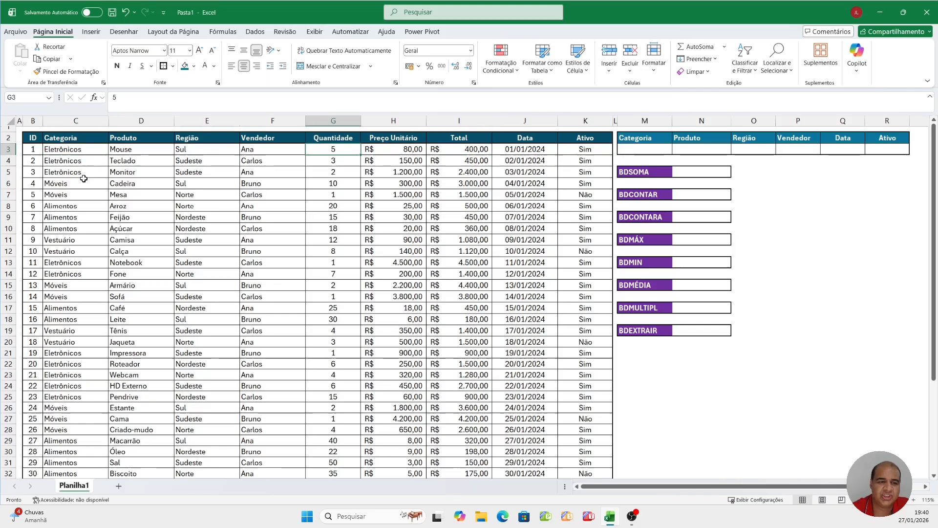
{"action": "left_click", "coordinate": [271, 153]}
{"action": "left_click", "coordinate": [199, 152]}
{"action": "left_click", "coordinate": [146, 162]}
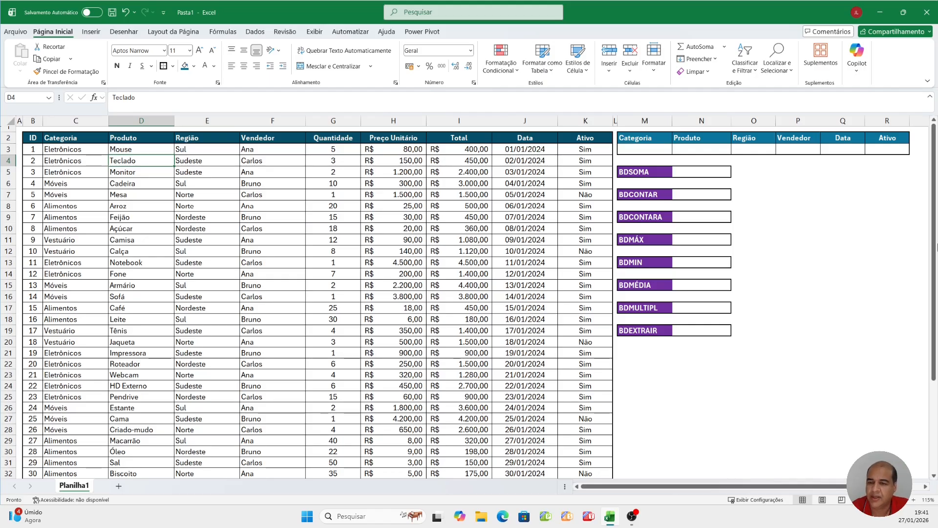
{"action": "left_click", "coordinate": [704, 172]}
{"action": "left_click_drag", "start_coordinate": [659, 142], "coordinate": [879, 145]}
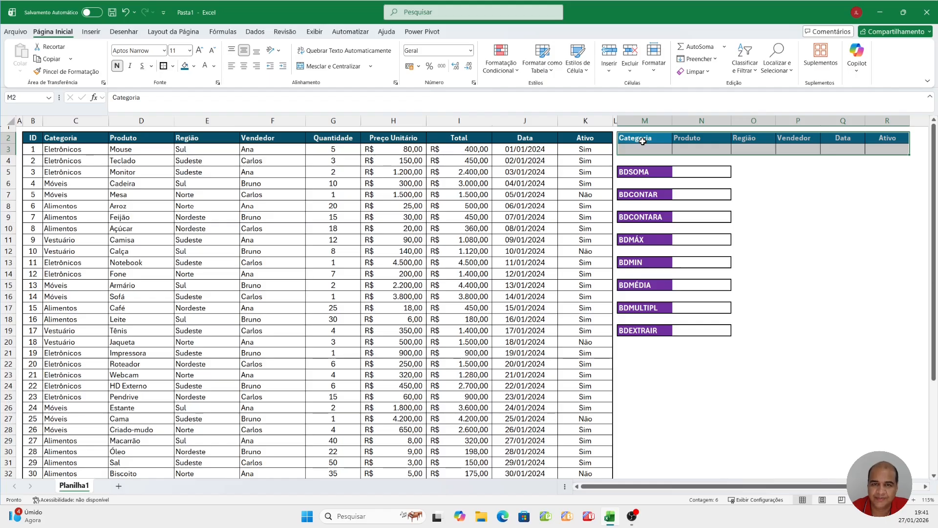
{"action": "left_click", "coordinate": [779, 203]}
{"action": "left_click_drag", "start_coordinate": [888, 142], "coordinate": [653, 154]}
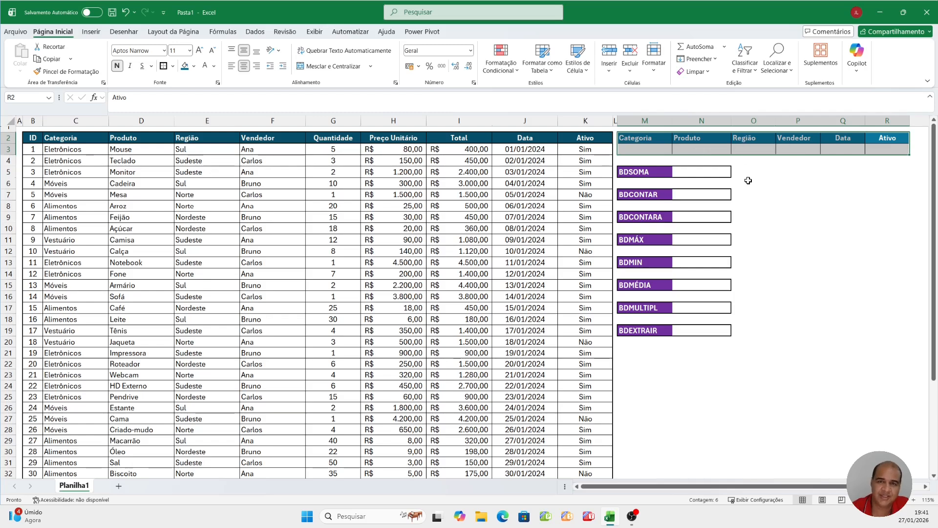
Step: Start a BDSOMA formula in N5 with the whole data table B2:K42 as the database argument
{"action": "left_click", "coordinate": [698, 174]}
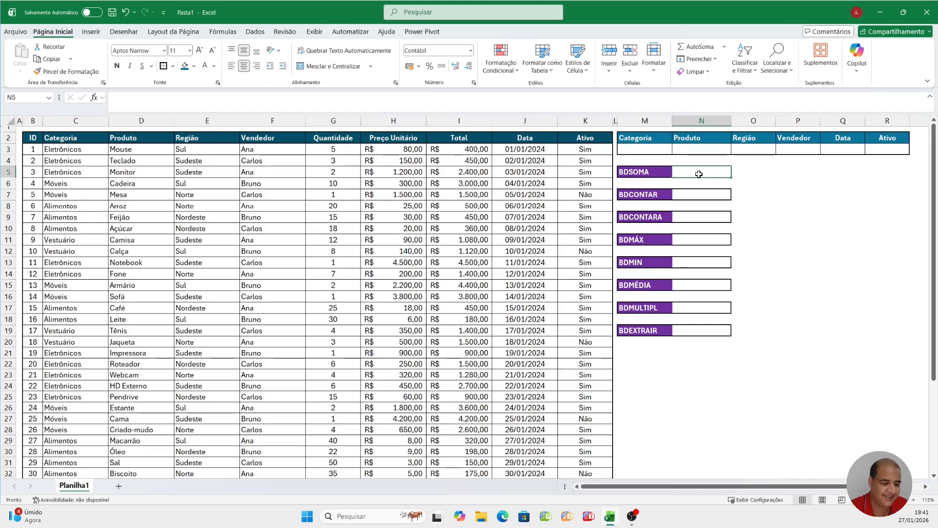
{"action": "type", "text": "="}
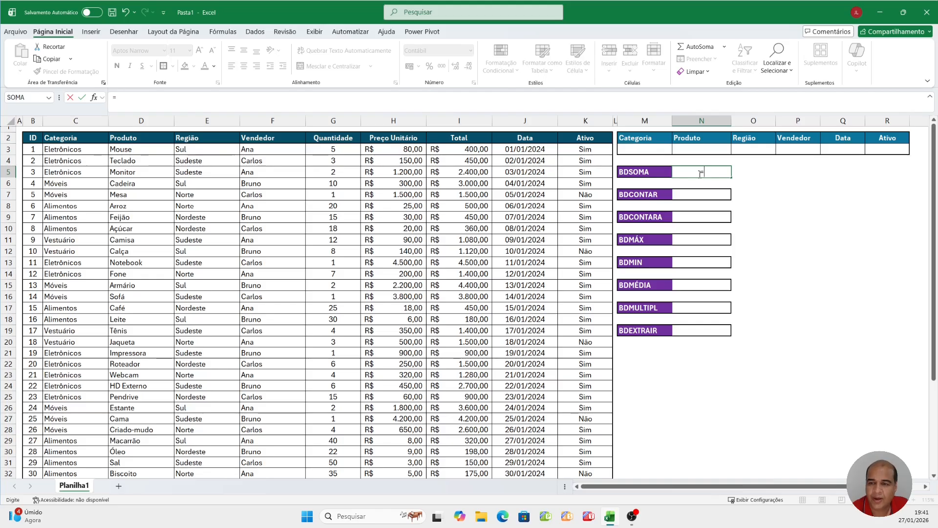
{"action": "type", "text": "D"}
{"action": "key", "text": "BackSpace"}
{"action": "type", "text": "BDS"}
{"action": "key", "text": "Tab"}
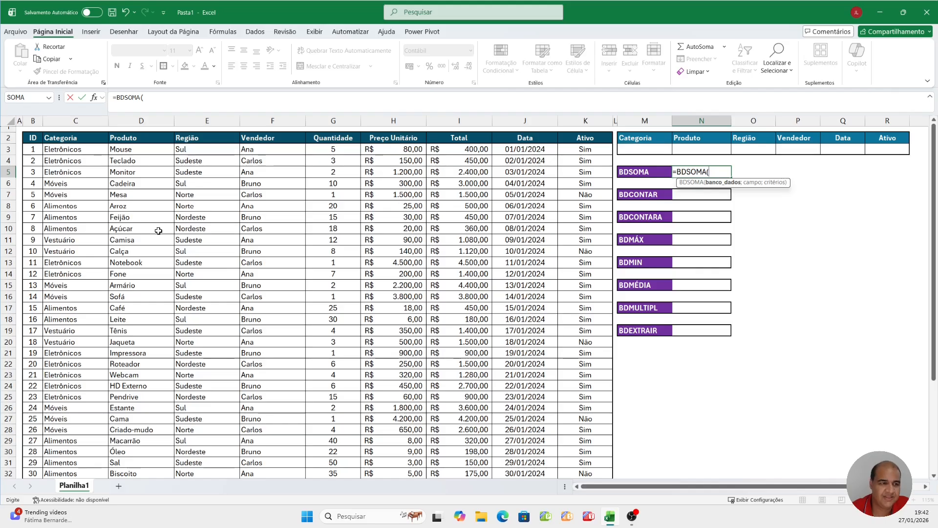
{"action": "left_click", "coordinate": [33, 137]}
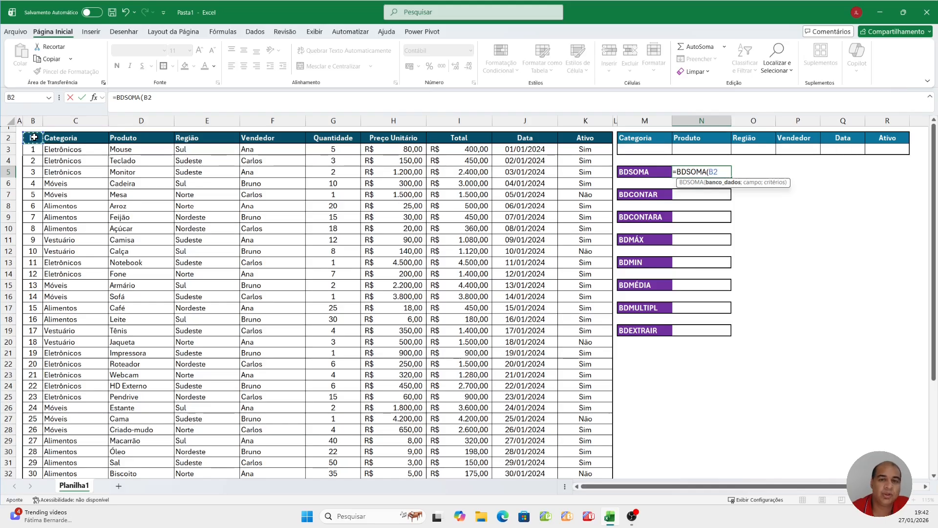
{"action": "left_click_drag", "start_coordinate": [33, 138], "coordinate": [583, 456]}
{"action": "scroll", "coordinate": [722, 249], "scroll_direction": "up", "scroll_amount": 4}
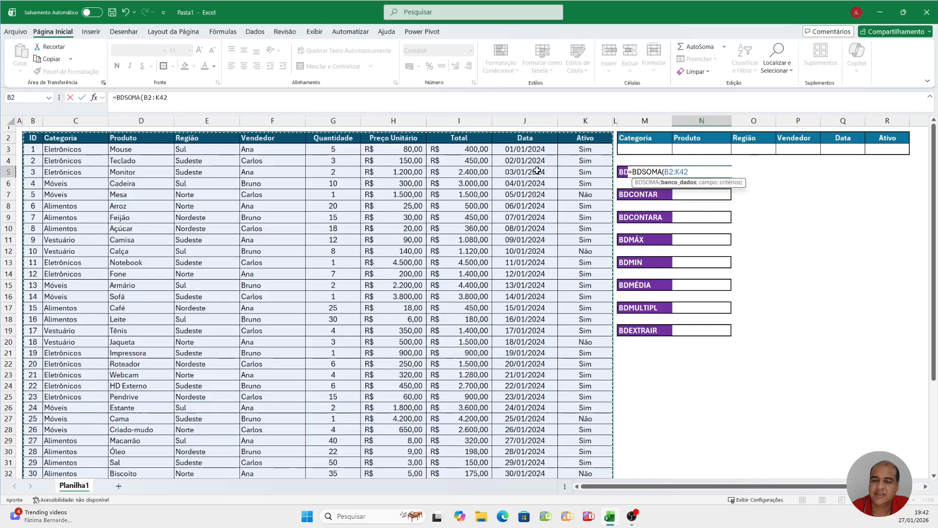
Step: Complete the BDSOMA formula in N5 with "Total" as the field and M2:M3 as the criteria range
{"action": "type", "text": ";"}
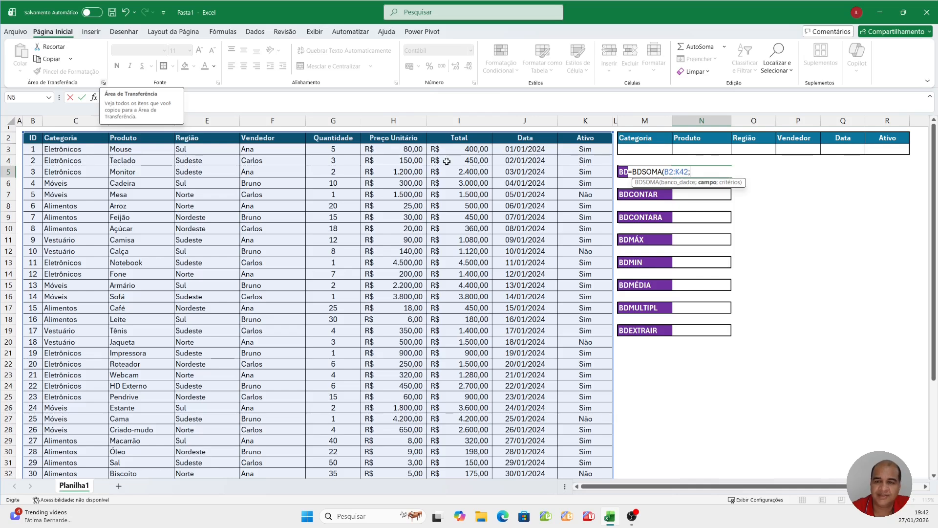
{"action": "type", "text": "8"}
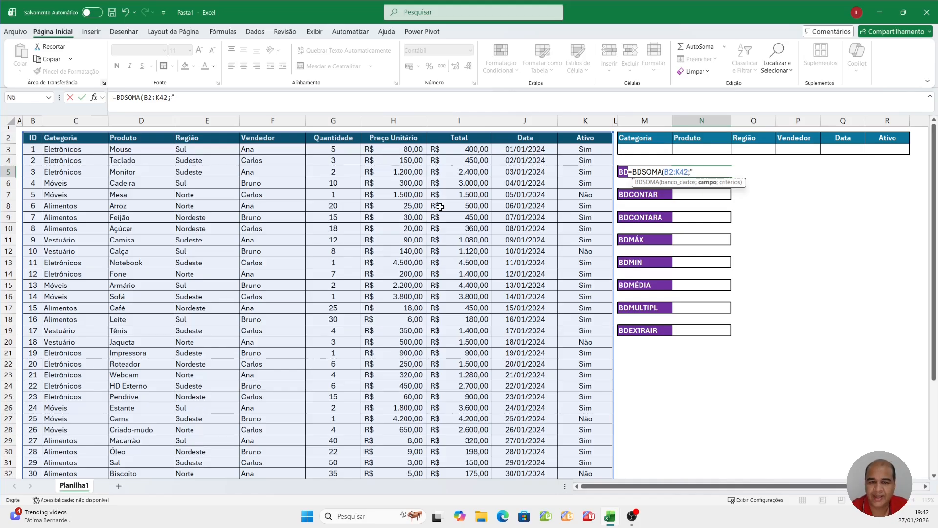
{"action": "type", "text": "T"}
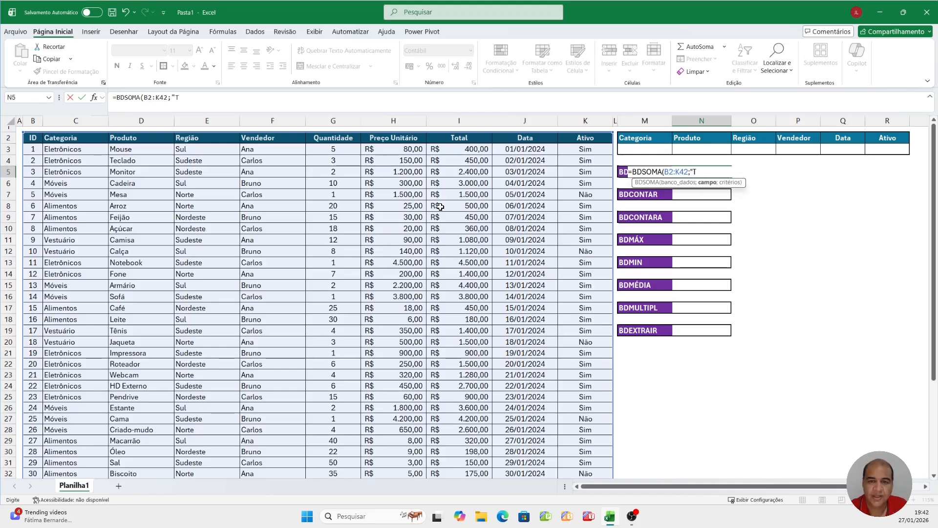
{"action": "type", "text": "OT"}
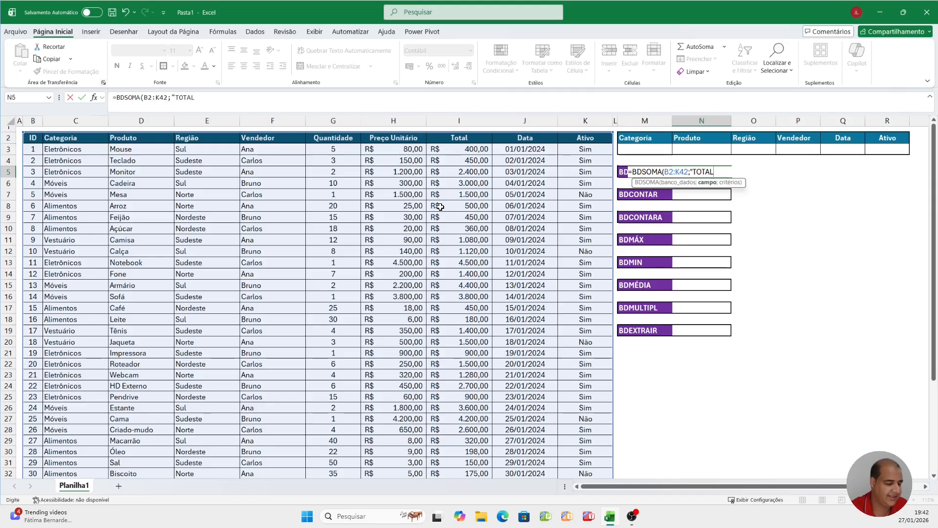
{"action": "key", "text": "BackSpace"}
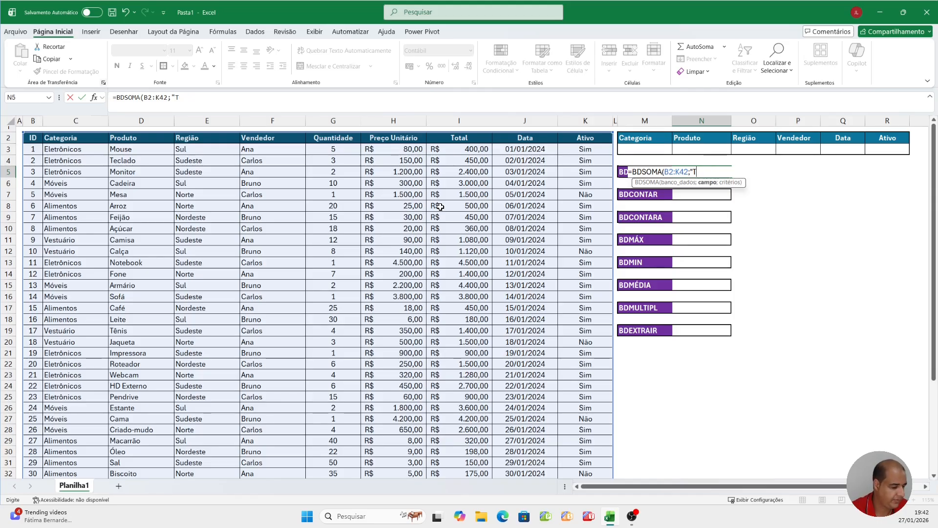
{"action": "type", "text": "tal"}
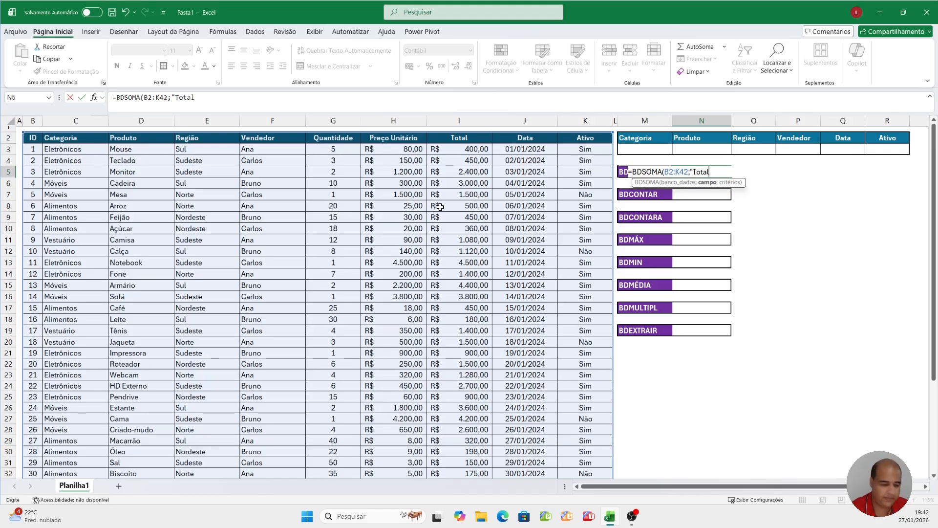
{"action": "type", "text": "\""}
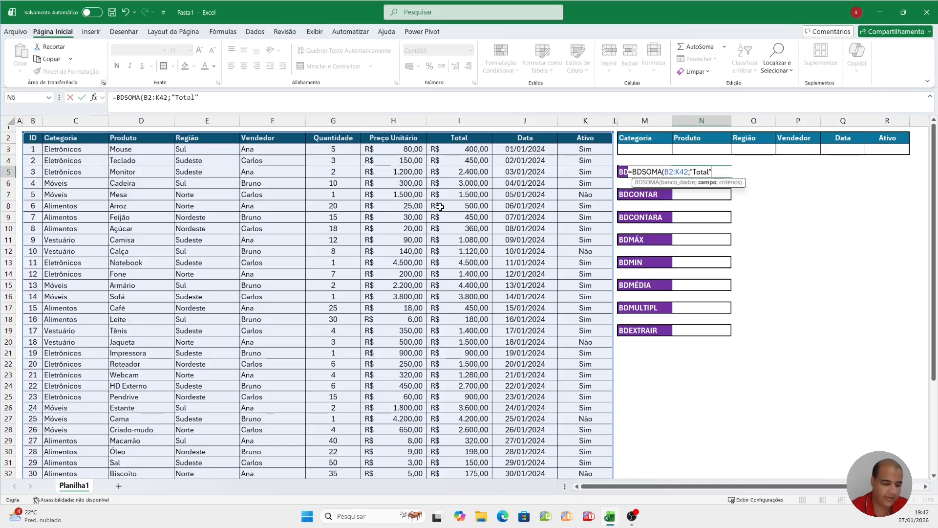
{"action": "type", "text": ";"}
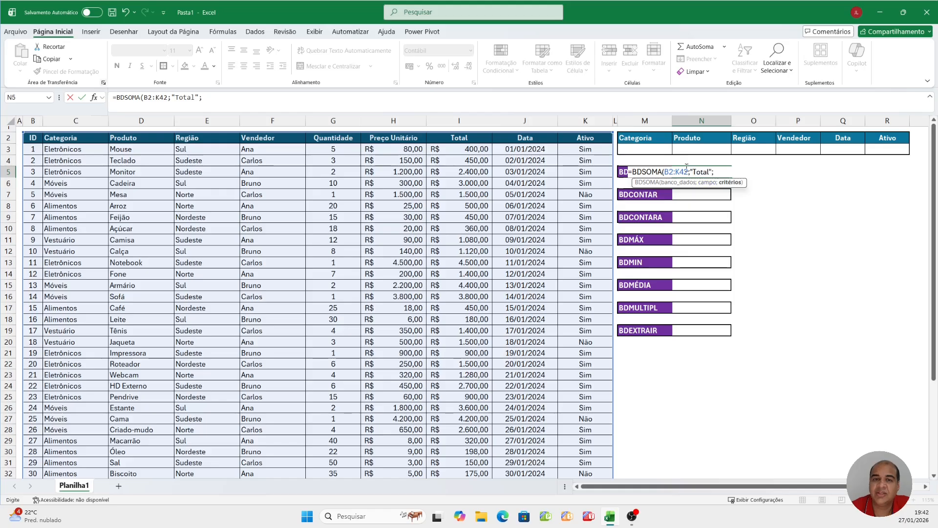
{"action": "left_click_drag", "start_coordinate": [656, 137], "coordinate": [655, 147]}
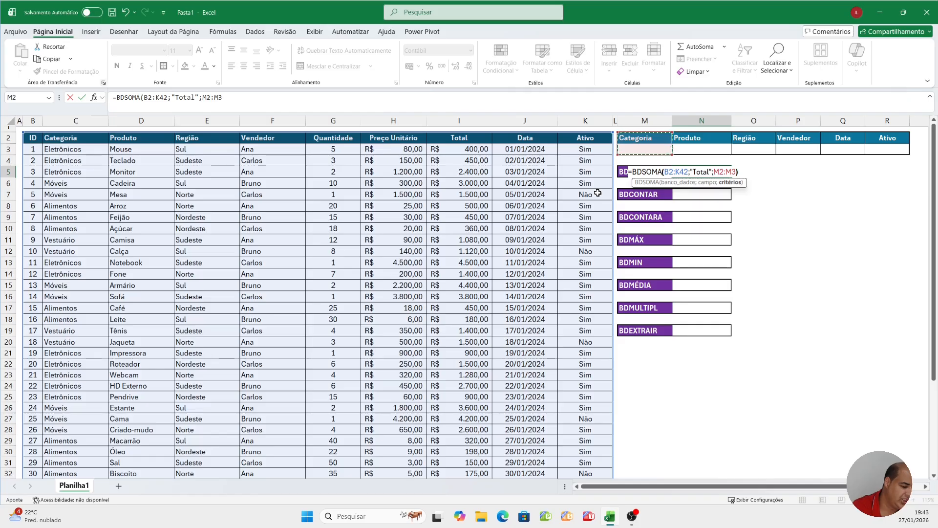
{"action": "key", "text": "Return"}
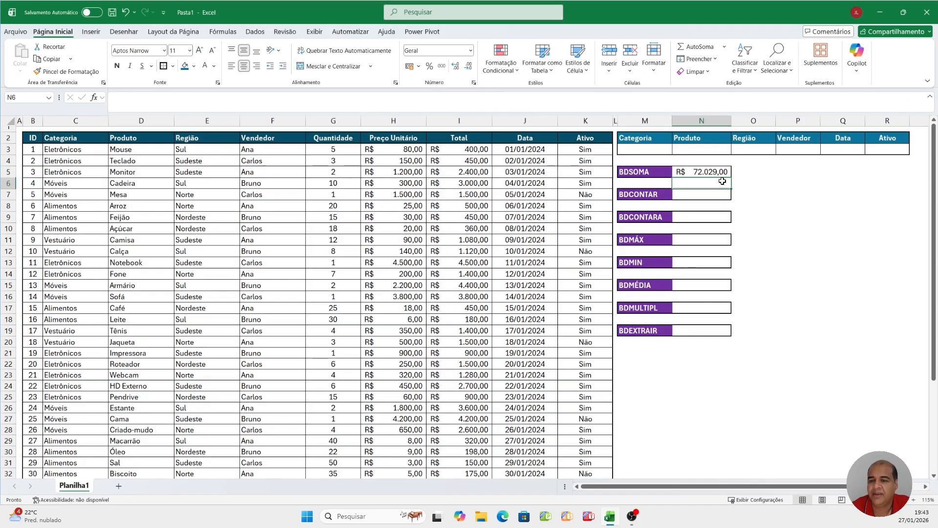
Step: Enter Alimentos as the Categoria criterion in M3
{"action": "left_click", "coordinate": [646, 153]}
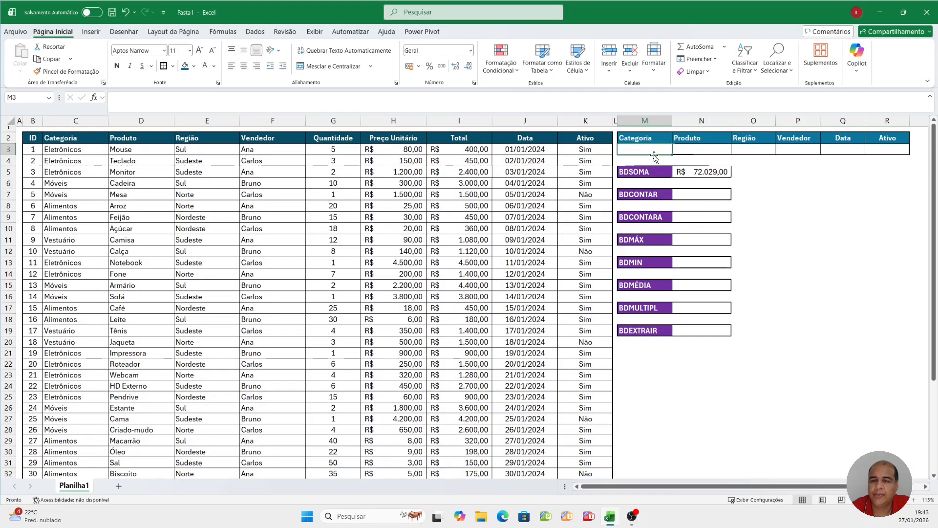
{"action": "left_click", "coordinate": [715, 174]}
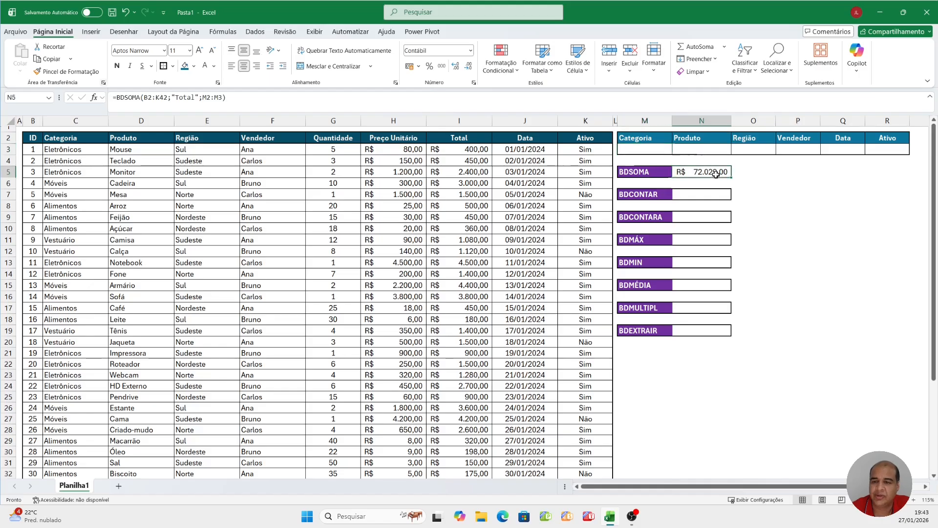
{"action": "left_click", "coordinate": [483, 150]}
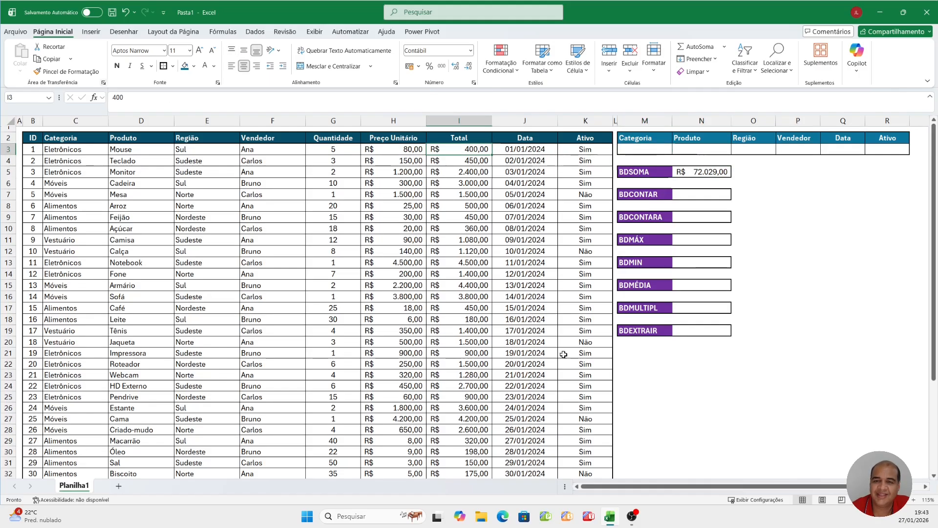
{"action": "left_click", "coordinate": [636, 147]}
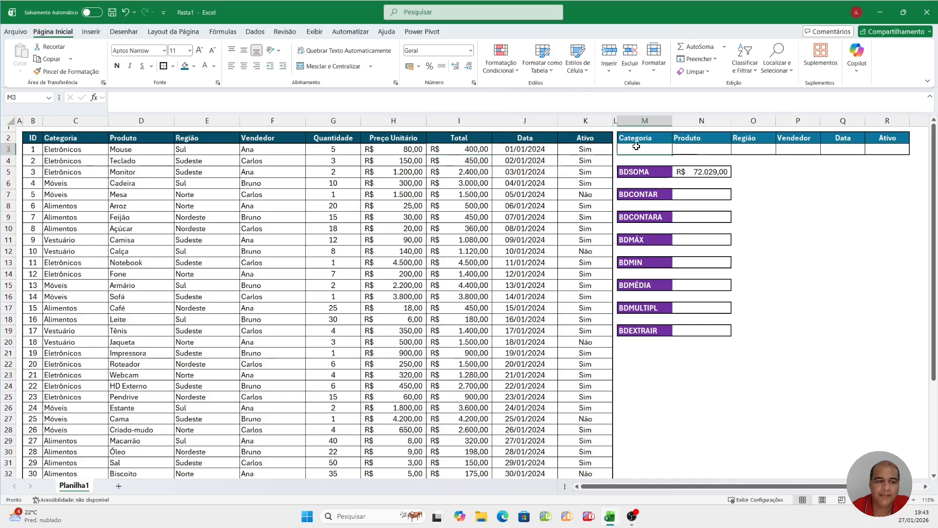
{"action": "left_click", "coordinate": [81, 207]}
{"action": "left_click", "coordinate": [658, 147]}
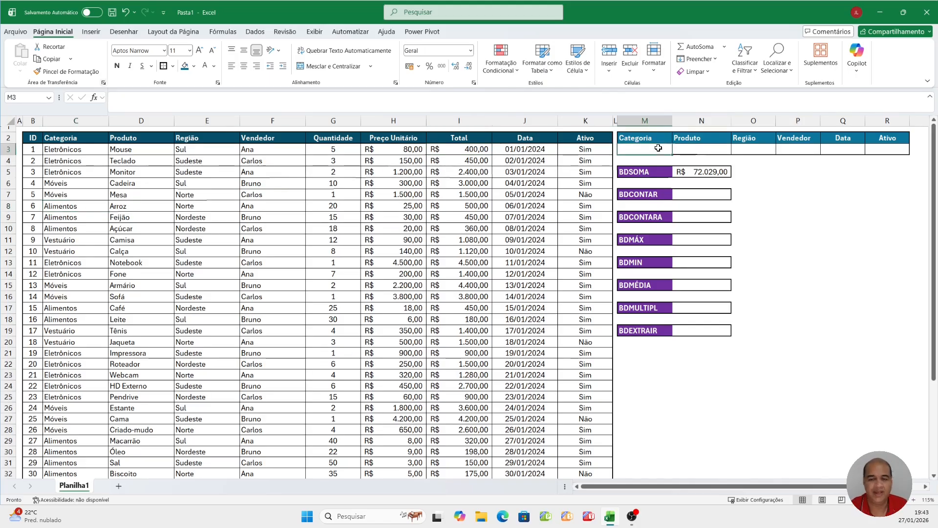
{"action": "type", "text": "Alimentos"}
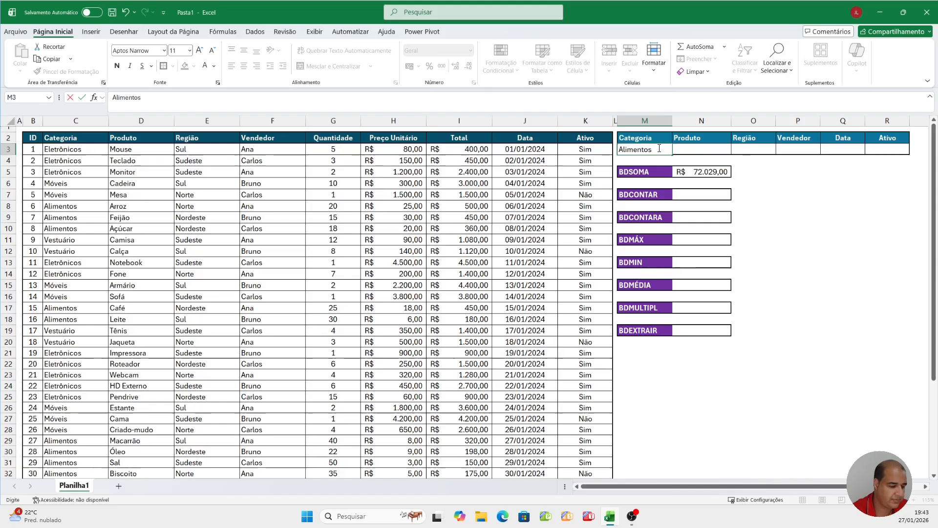
{"action": "key", "text": "Return"}
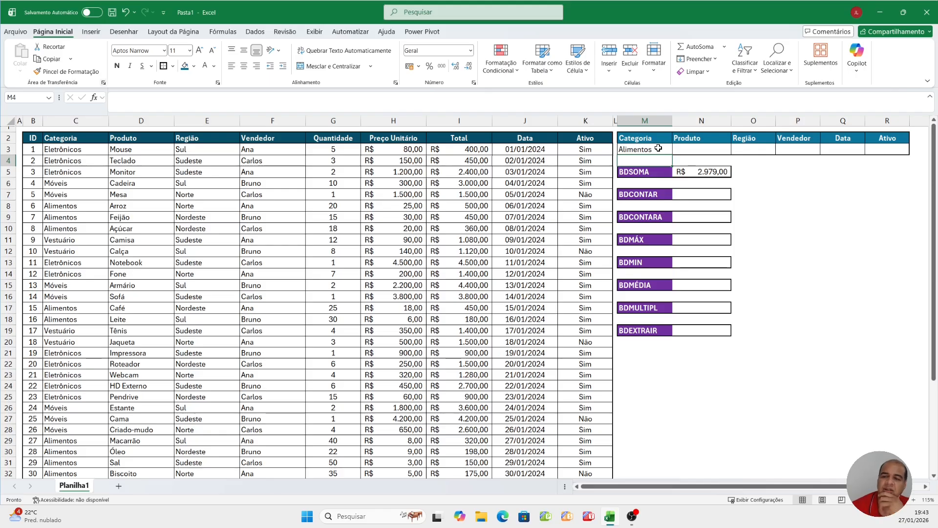
Step: Change the criteria range of the BDSOMA formula in N5 to O2:P3, covering the Região and Vendedor columns
{"action": "left_click", "coordinate": [698, 174]}
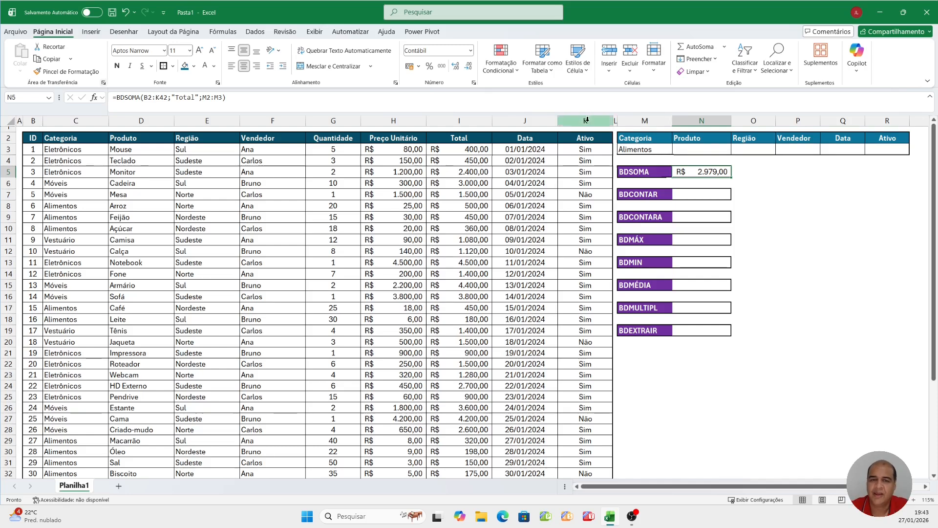
{"action": "left_click", "coordinate": [218, 98]}
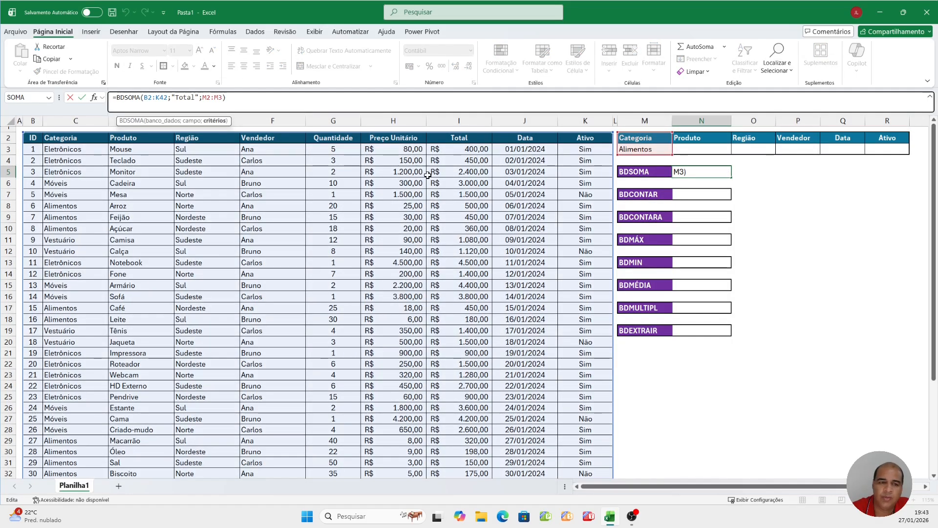
{"action": "left_click_drag", "start_coordinate": [202, 97], "coordinate": [222, 97]}
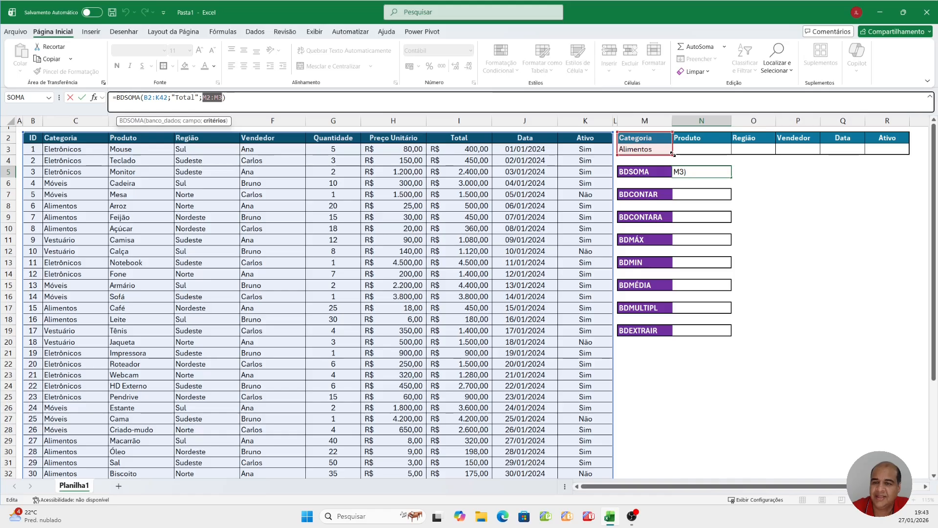
{"action": "left_click_drag", "start_coordinate": [668, 139], "coordinate": [821, 155]}
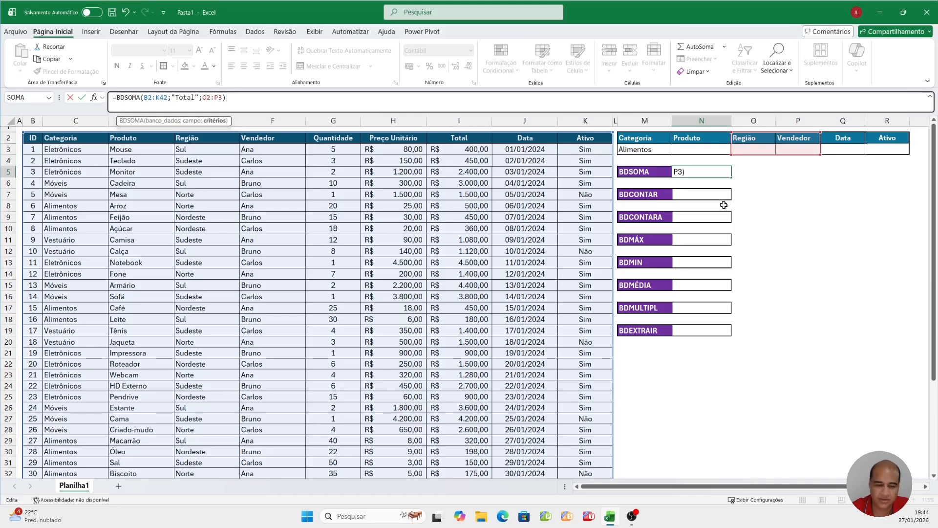
{"action": "key", "text": "Return"}
{"action": "left_click", "coordinate": [714, 171]}
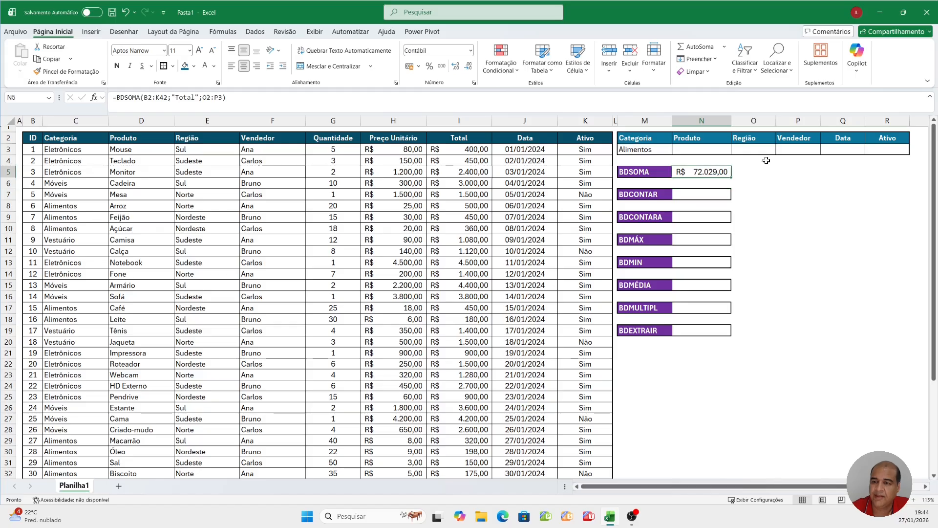
Step: Clear the Categoria criterion in M3 and enter Sul as the Região criterion in O3
{"action": "left_click", "coordinate": [752, 142]}
{"action": "left_click", "coordinate": [645, 149]}
{"action": "key", "text": "Delete"}
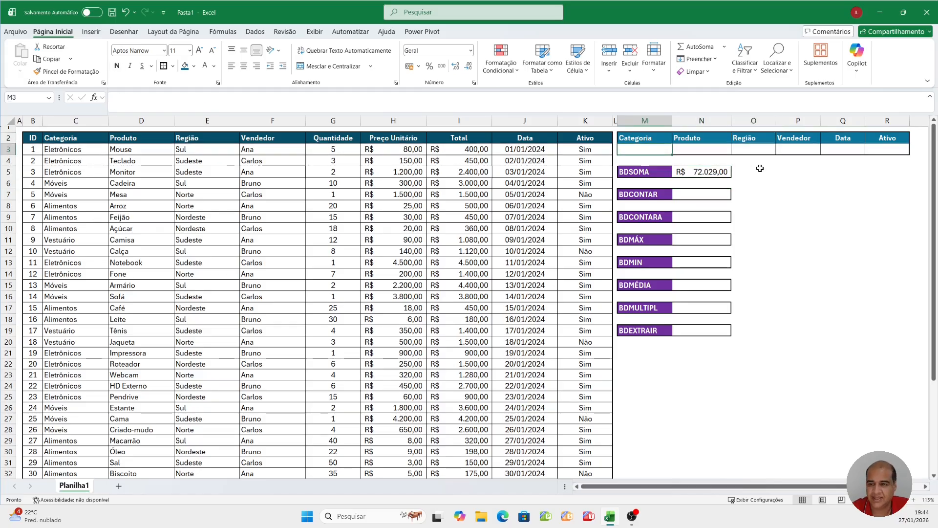
{"action": "left_click", "coordinate": [769, 149]}
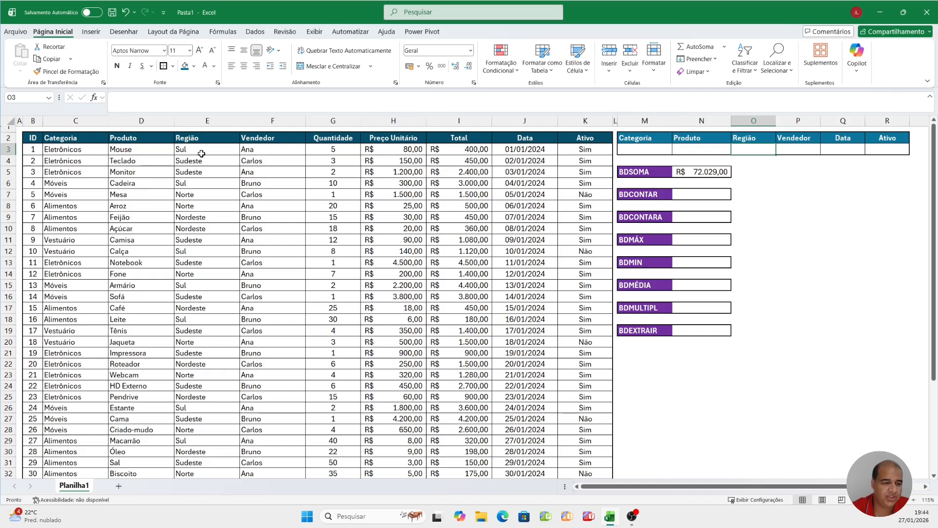
{"action": "type", "text": "Sul"}
{"action": "key", "text": "Return"}
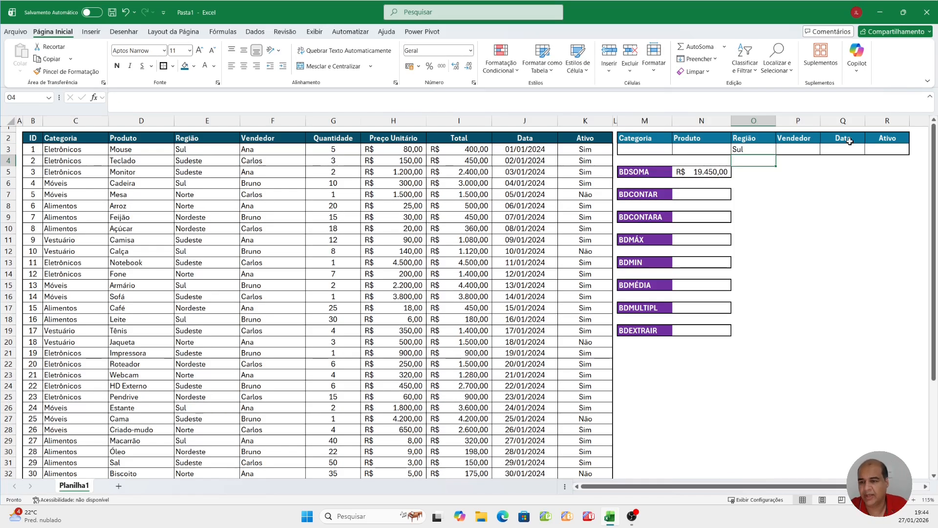
Step: Enter the salesperson's name from F3 as the Vendedor criterion in P3, alongside the Região criterion
{"action": "left_click", "coordinate": [787, 150]}
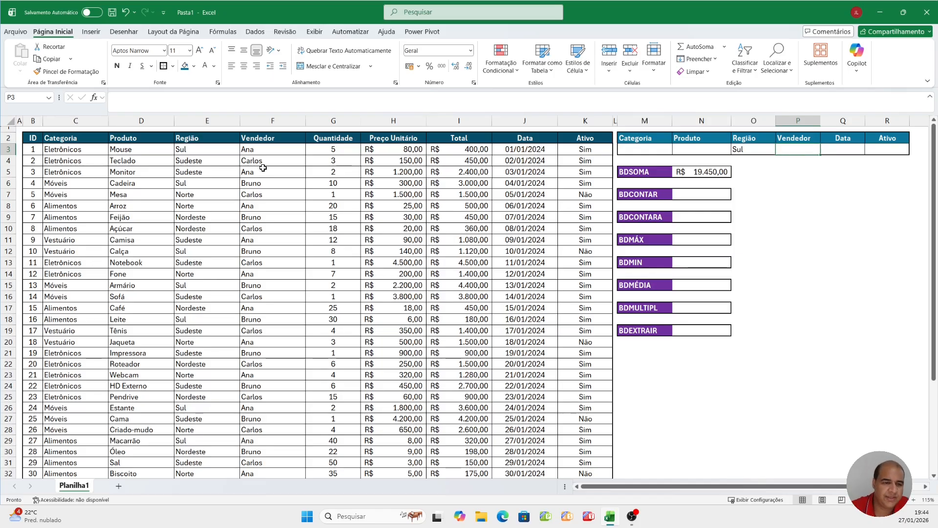
{"action": "left_click", "coordinate": [258, 150]}
{"action": "left_click", "coordinate": [797, 152]}
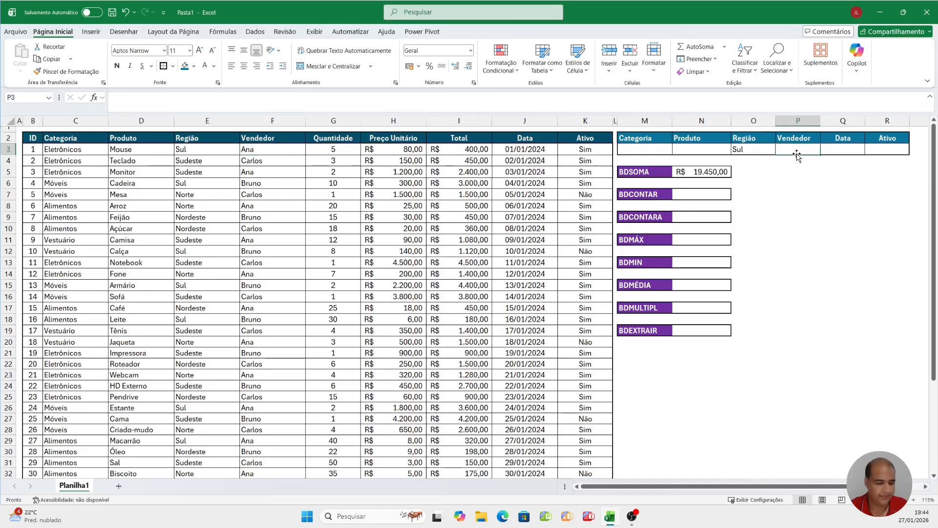
{"action": "type", "text": "Ana"}
{"action": "key", "text": "Return"}
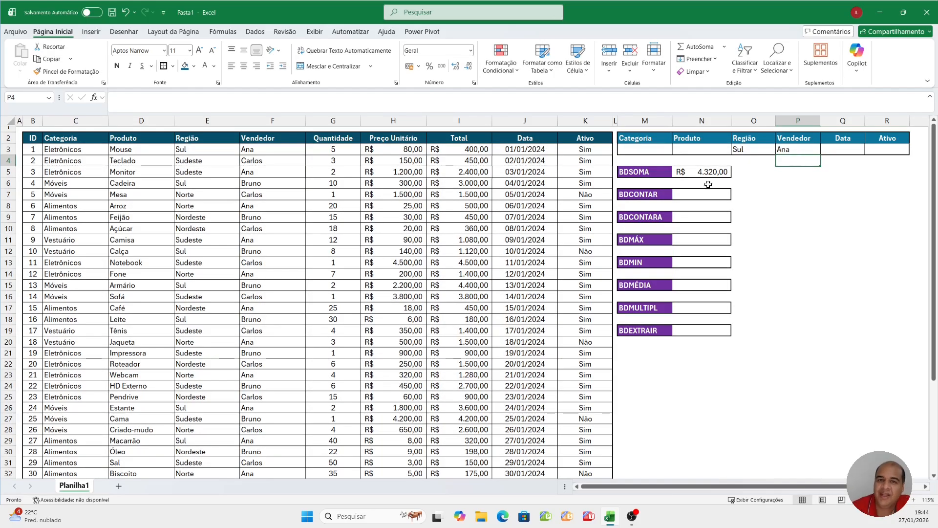
{"action": "left_click_drag", "start_coordinate": [746, 149], "coordinate": [782, 149]}
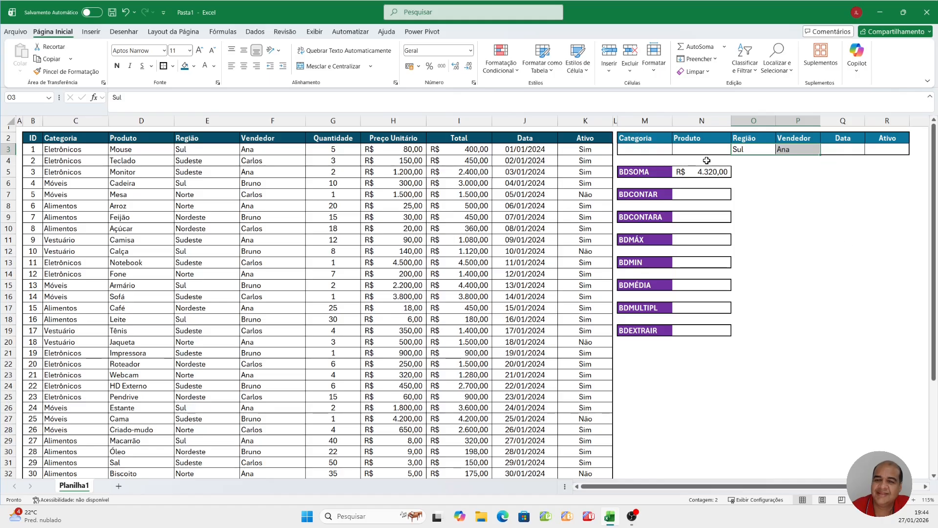
{"action": "left_click", "coordinate": [751, 147]}
{"action": "left_click_drag", "start_coordinate": [751, 139], "coordinate": [743, 149]}
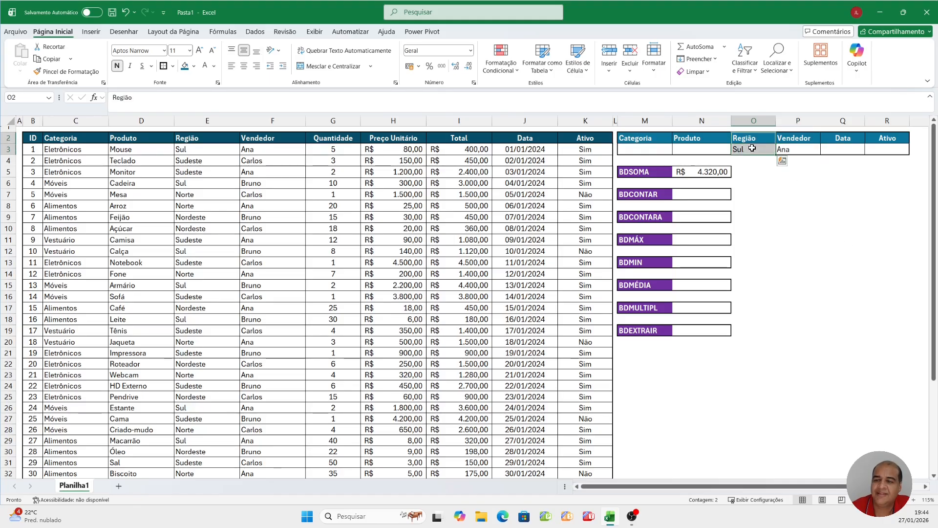
Step: Extend the criteria range of the BDSOMA formula in N5 to M2:R3 so it covers every criteria column
{"action": "left_click", "coordinate": [702, 171]}
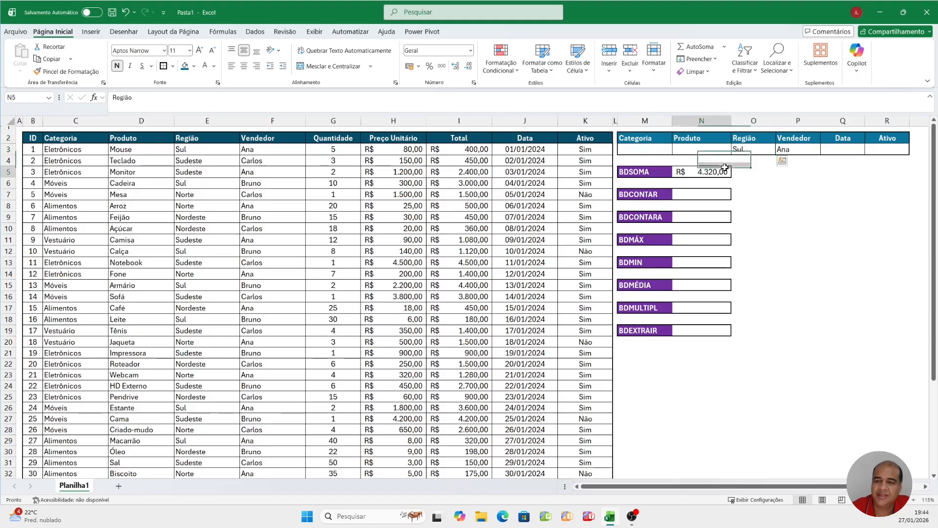
{"action": "left_click", "coordinate": [226, 94]}
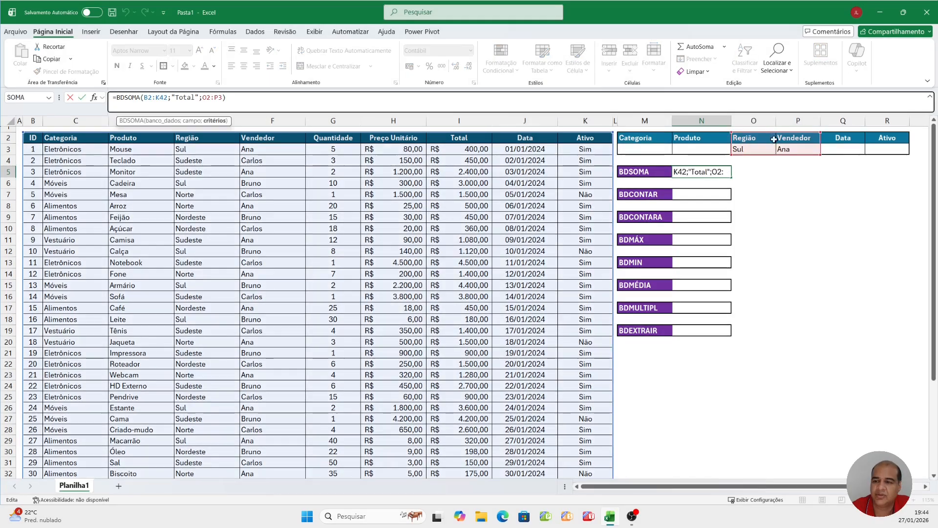
{"action": "left_click_drag", "start_coordinate": [732, 132], "coordinate": [621, 137]}
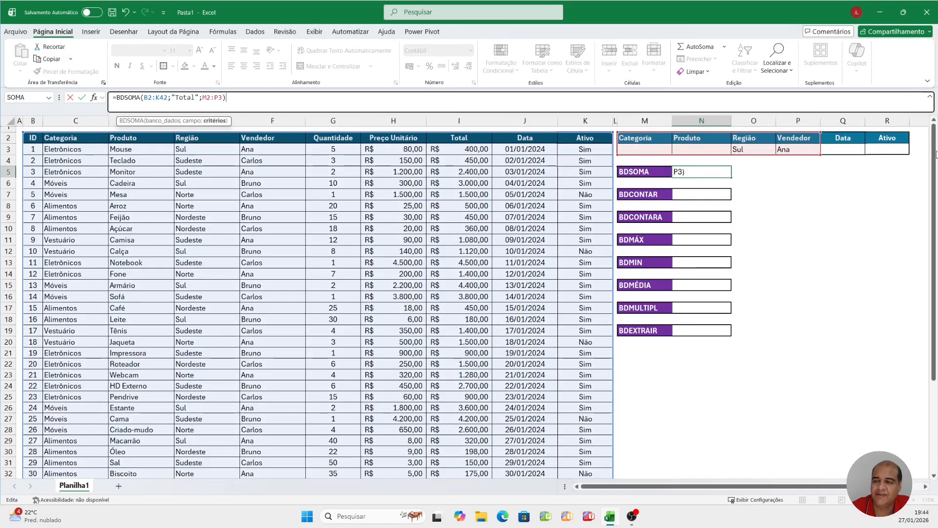
{"action": "left_click_drag", "start_coordinate": [819, 133], "coordinate": [910, 133]}
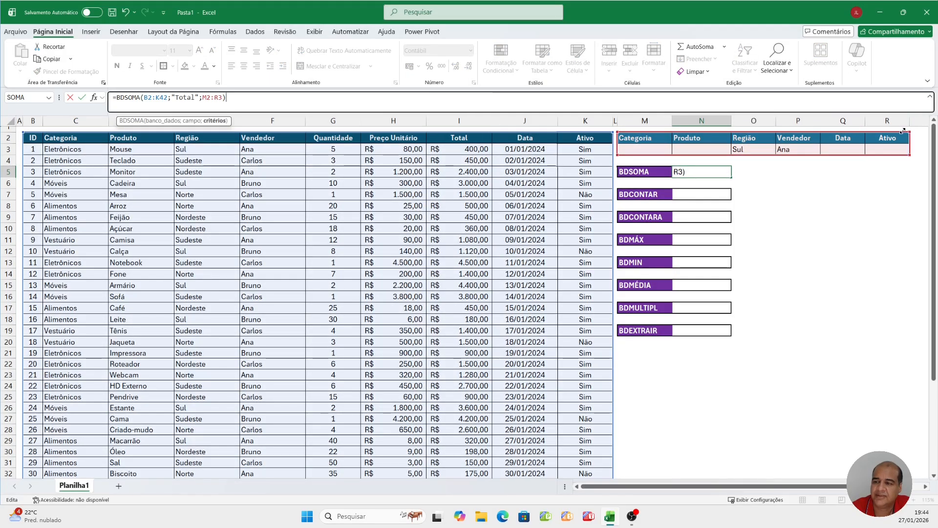
{"action": "left_click", "coordinate": [242, 98]}
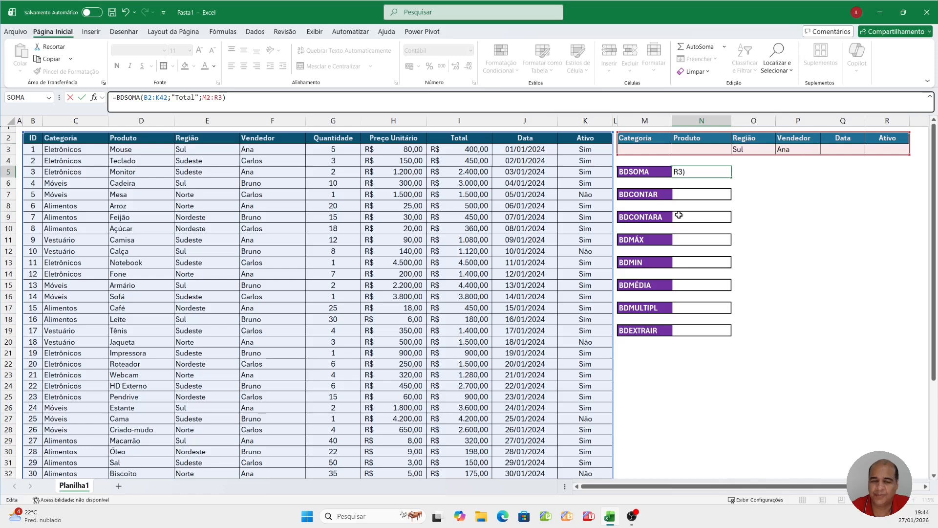
{"action": "key", "text": "Return"}
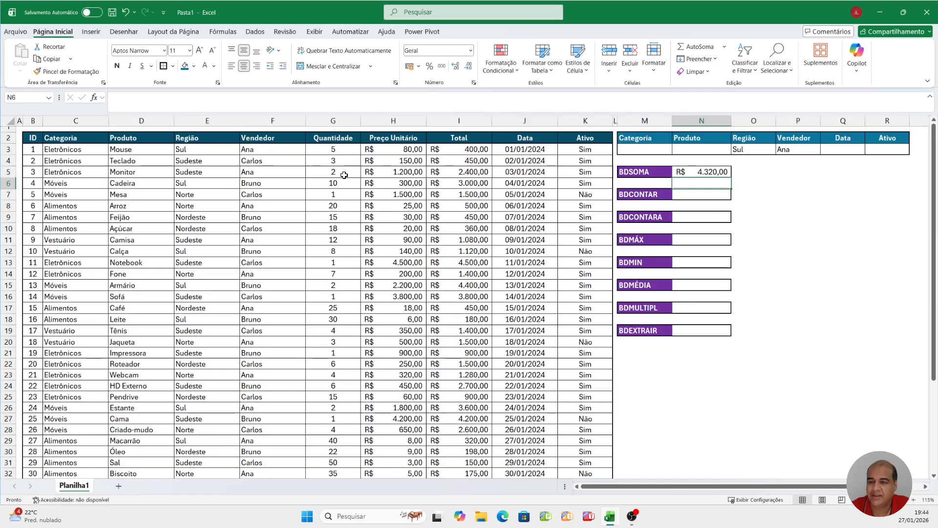
Step: Clear the Região criterion in O3 and the Vendedor criterion in P3
{"action": "left_click", "coordinate": [758, 150]}
{"action": "key", "text": "Delete"}
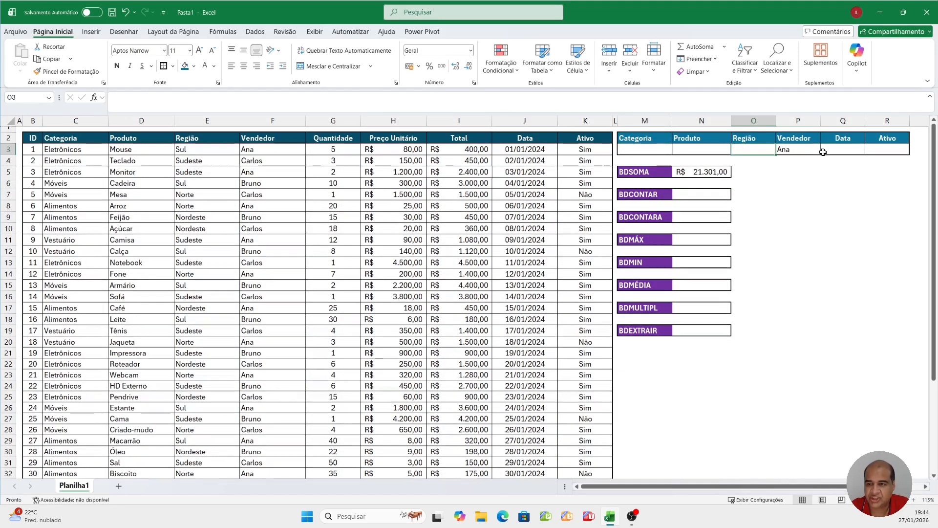
{"action": "left_click", "coordinate": [796, 150]}
{"action": "key", "text": "Delete"}
Step: Enter Vestuário as the Categoria criterion in M3
{"action": "left_click", "coordinate": [699, 150]}
{"action": "left_click", "coordinate": [652, 147]}
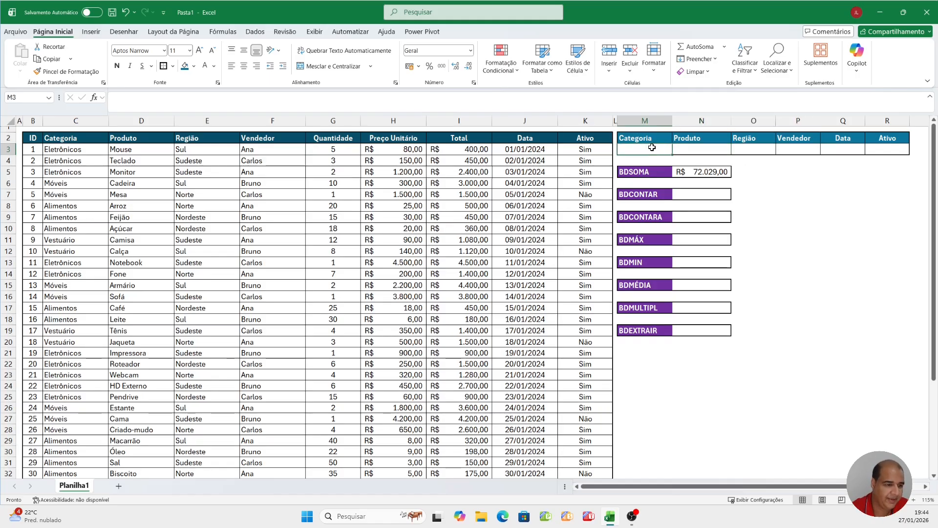
{"action": "type", "text": "Vestuário"}
{"action": "key", "text": "Return"}
{"action": "left_click", "coordinate": [651, 148]}
{"action": "right_click", "coordinate": [652, 148]}
{"action": "left_click", "coordinate": [786, 174]}
Step: Add Sul as the Região criterion in O3 alongside the Categoria criterion
{"action": "left_click", "coordinate": [758, 146]}
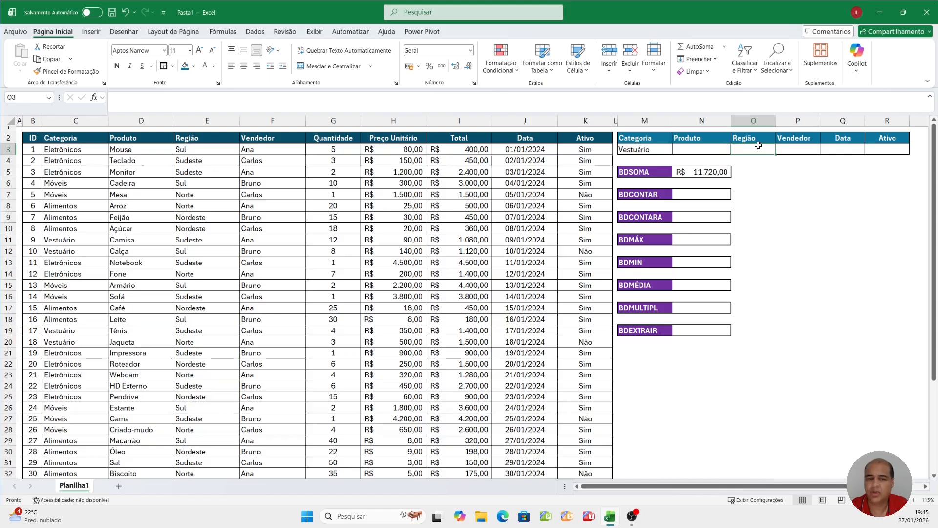
{"action": "type", "text": "Sul"}
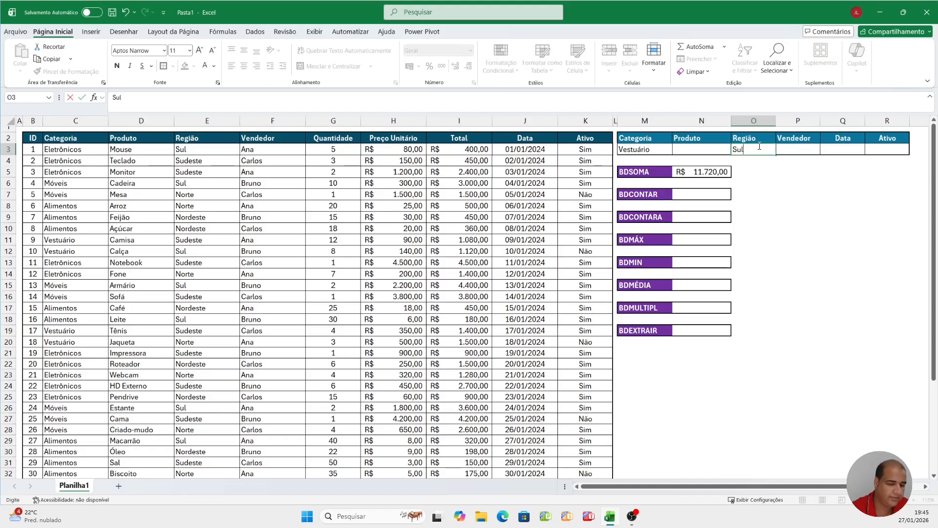
{"action": "key", "text": "Return"}
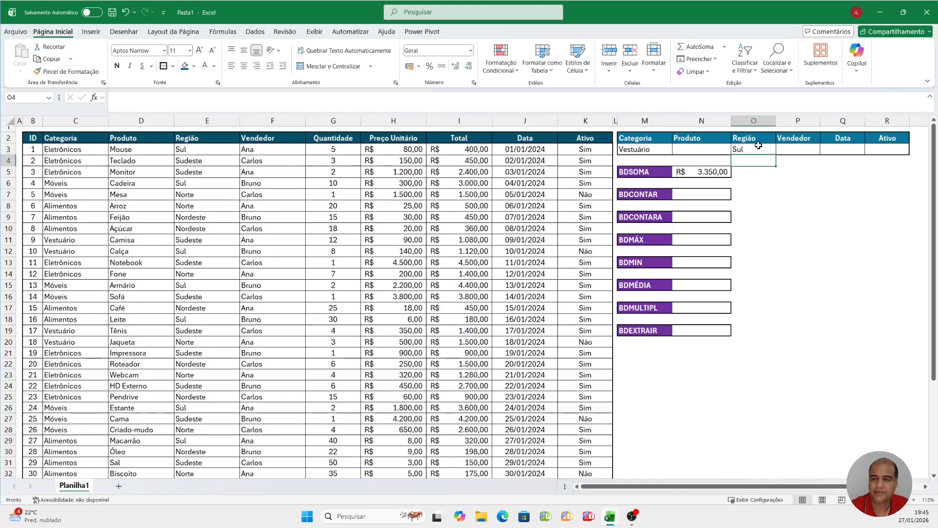
Step: Add the salesperson's name as a third criterion under Vendedor in P3 and check the BDSOMA formula in N5
{"action": "left_click", "coordinate": [801, 147]}
{"action": "type", "text": "A"}
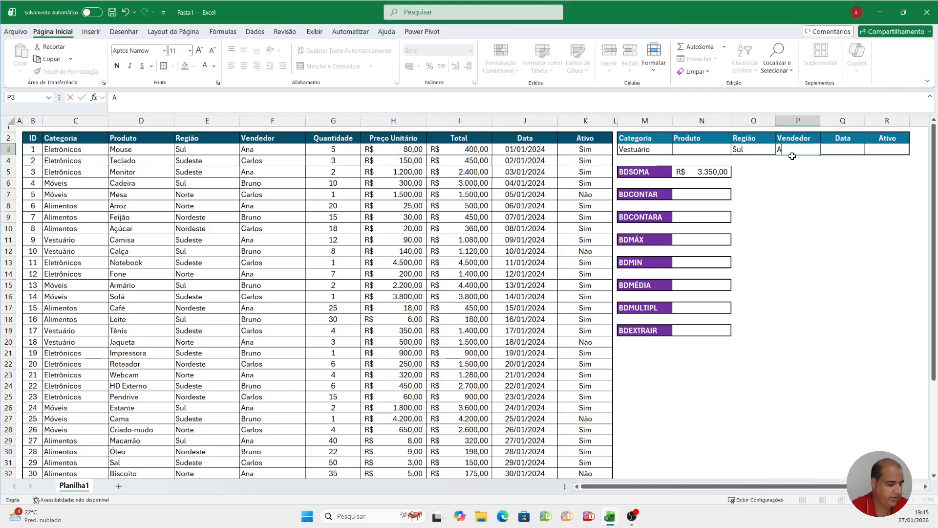
{"action": "type", "text": "na"}
{"action": "key", "text": "Return"}
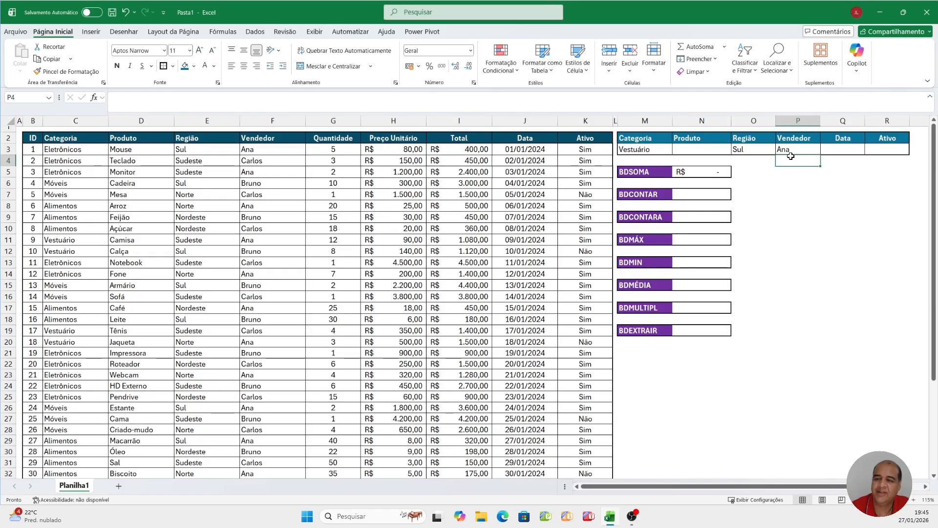
{"action": "left_click", "coordinate": [702, 172]}
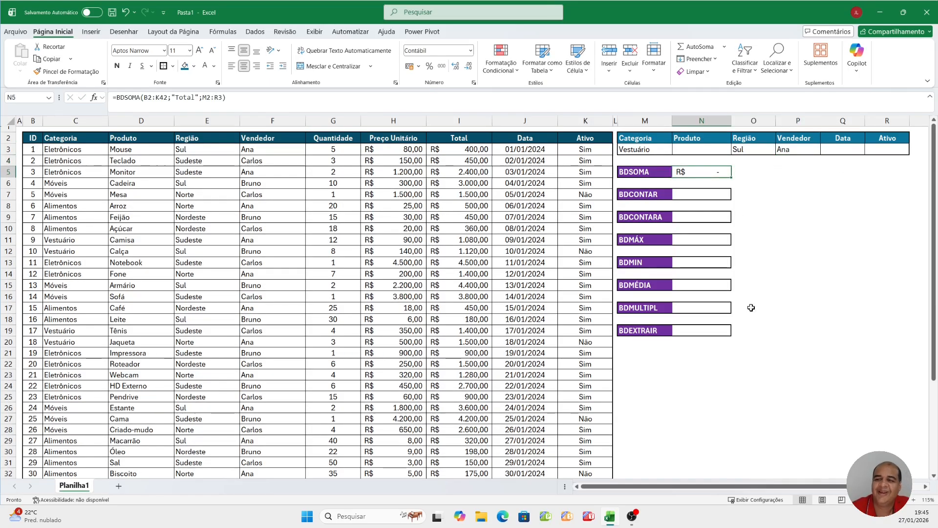
Step: Remove the salesperson's name from the Vendedor criterion in P3
{"action": "left_click", "coordinate": [781, 149]}
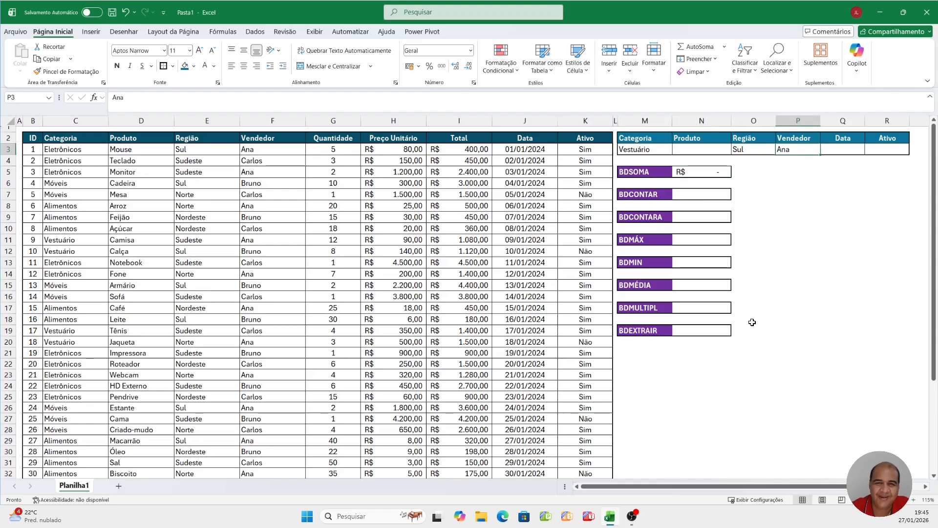
{"action": "left_click", "coordinate": [704, 195]}
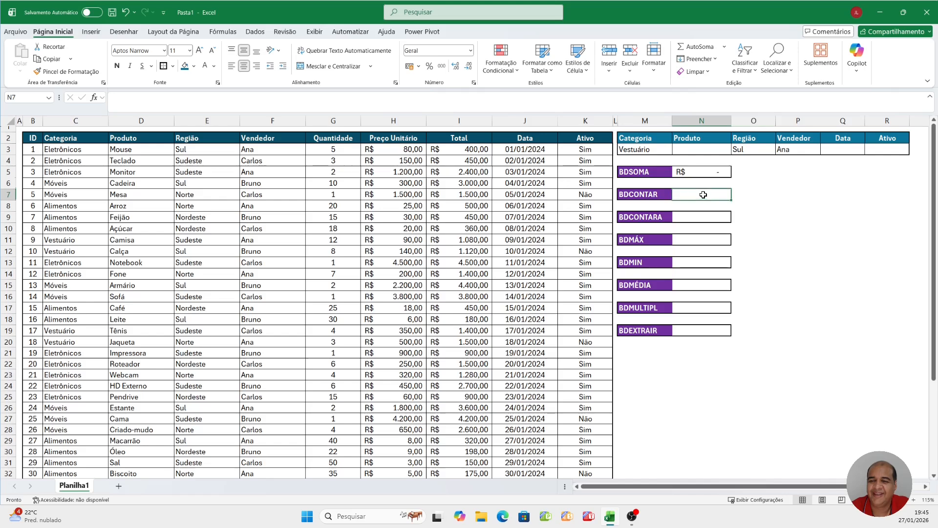
{"action": "left_click", "coordinate": [784, 148]}
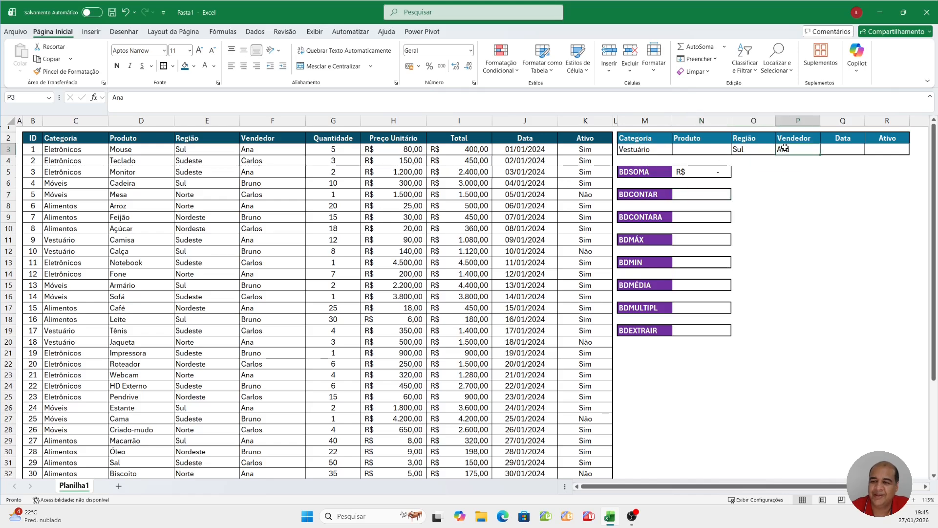
{"action": "key", "text": "Delete"}
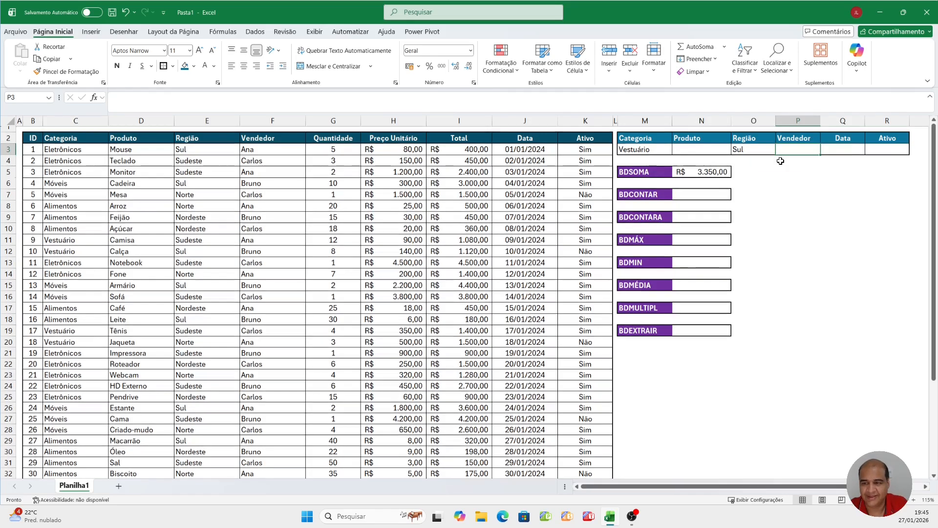
Step: Start a BDCONTAR formula in N7 with the whole sales table B2:K42 as the database
{"action": "left_click", "coordinate": [699, 200]}
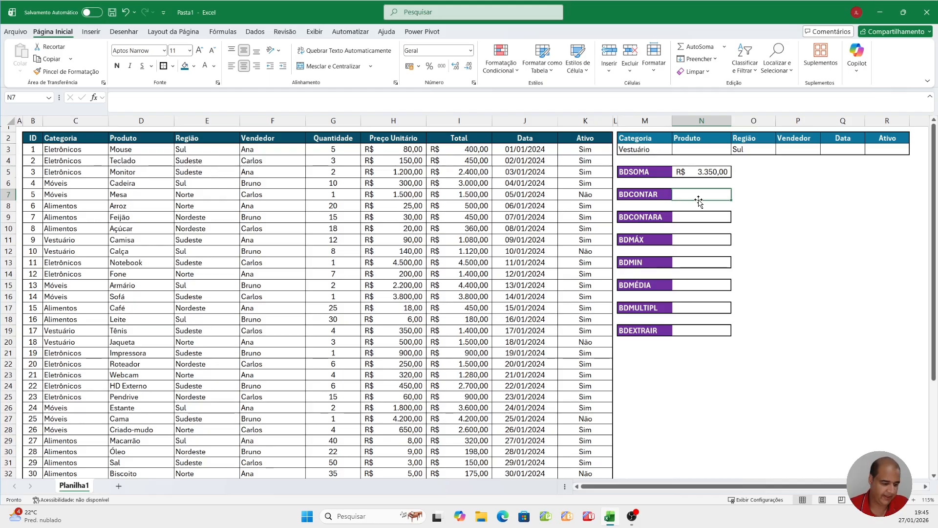
{"action": "type", "text": "="}
{"action": "type", "text": "dbc"}
{"action": "key", "text": "BackSpace"}
{"action": "key", "text": "BackSpace"}
{"action": "key", "text": "BackSpace"}
{"action": "type", "text": "bdc"}
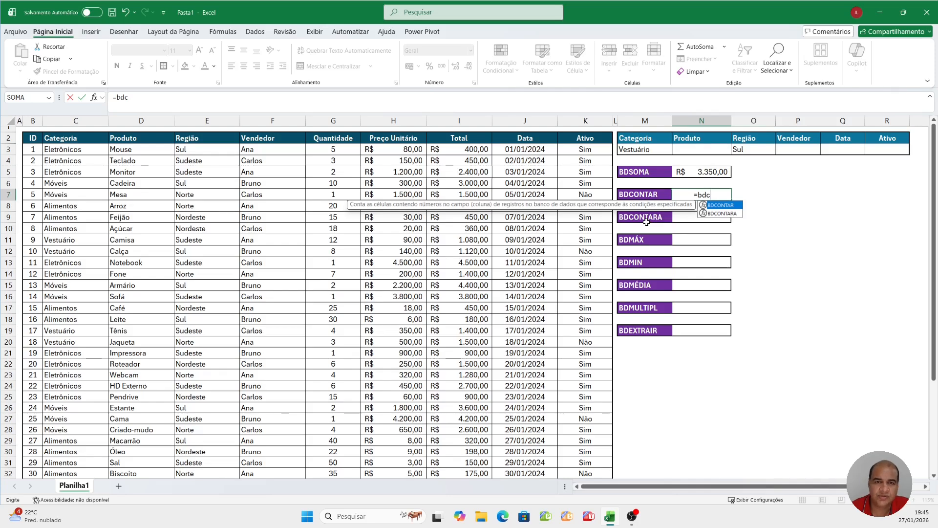
{"action": "key", "text": "Tab"}
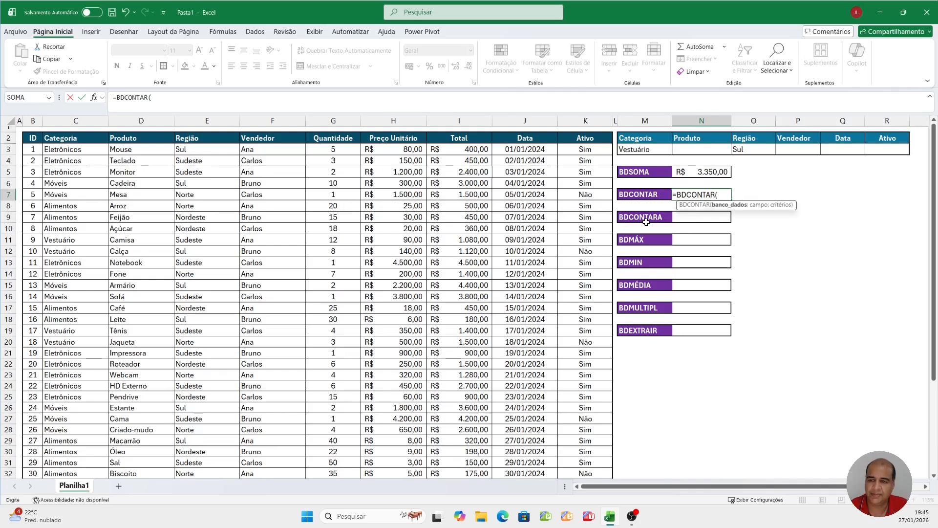
{"action": "left_click", "coordinate": [33, 137]}
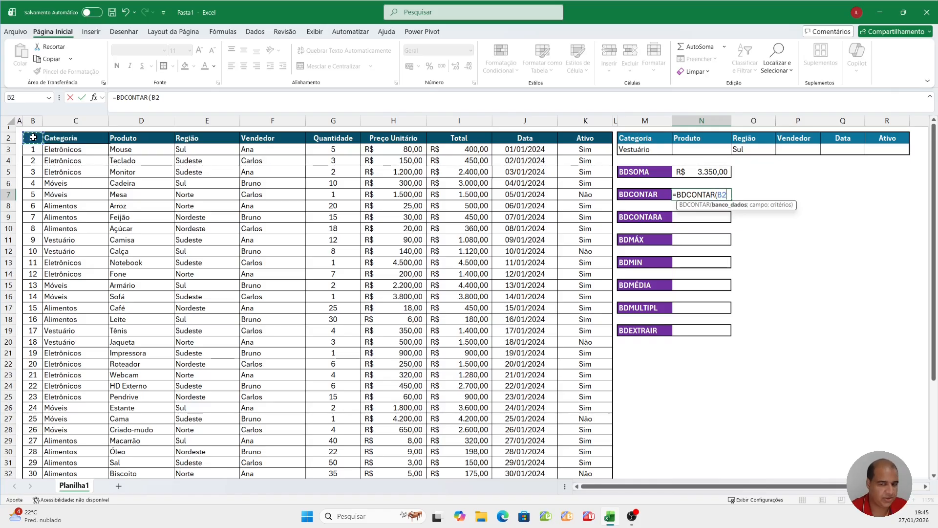
{"action": "key", "text": "ctrl+shift+Right"}
{"action": "key", "text": "ctrl+shift+Down"}
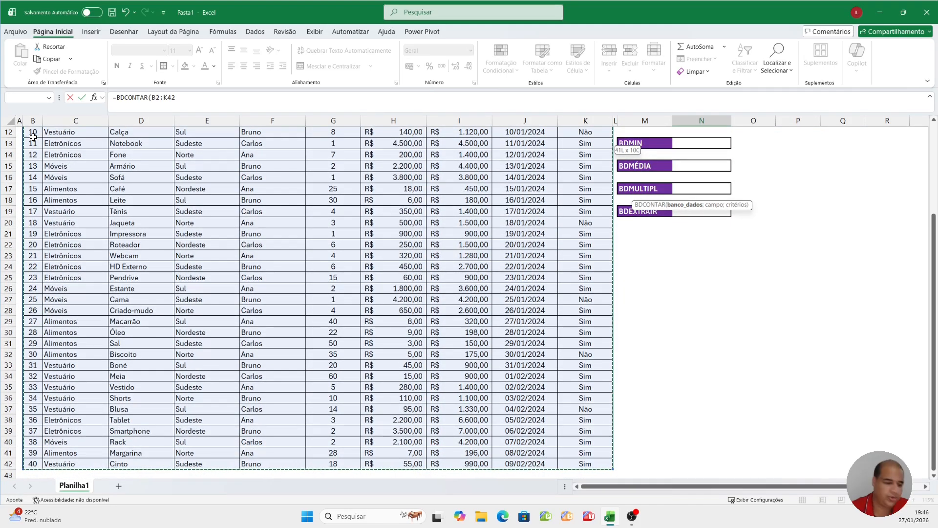
{"action": "type", "text": ";"}
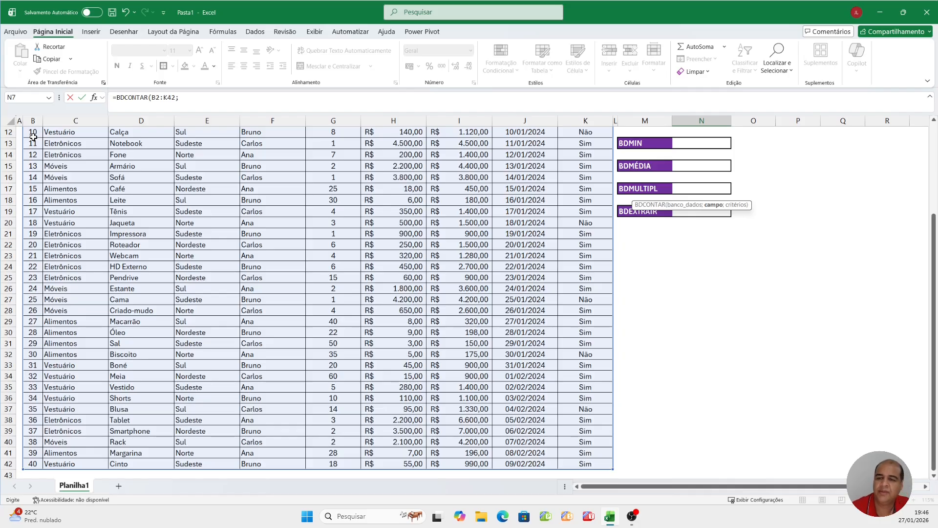
Step: Complete the BDCONTAR formula in N7 with field 3 and the criteria range M2:M3
{"action": "scroll", "coordinate": [33, 136], "scroll_direction": "up", "scroll_amount": 3}
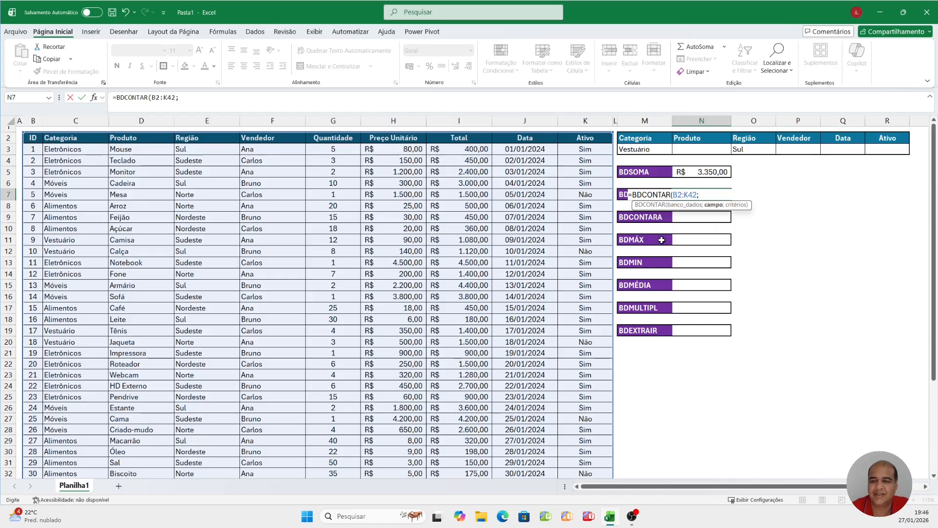
{"action": "type", "text": "3"}
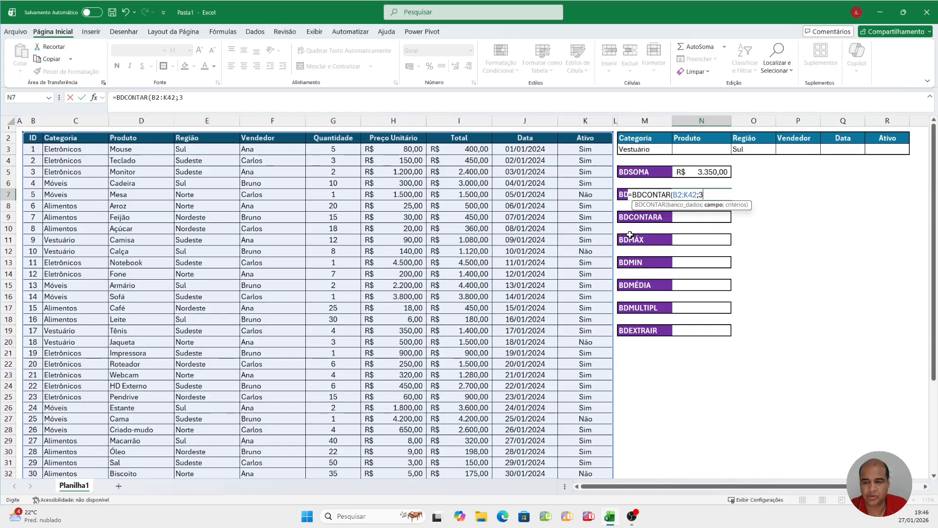
{"action": "type", "text": ";"}
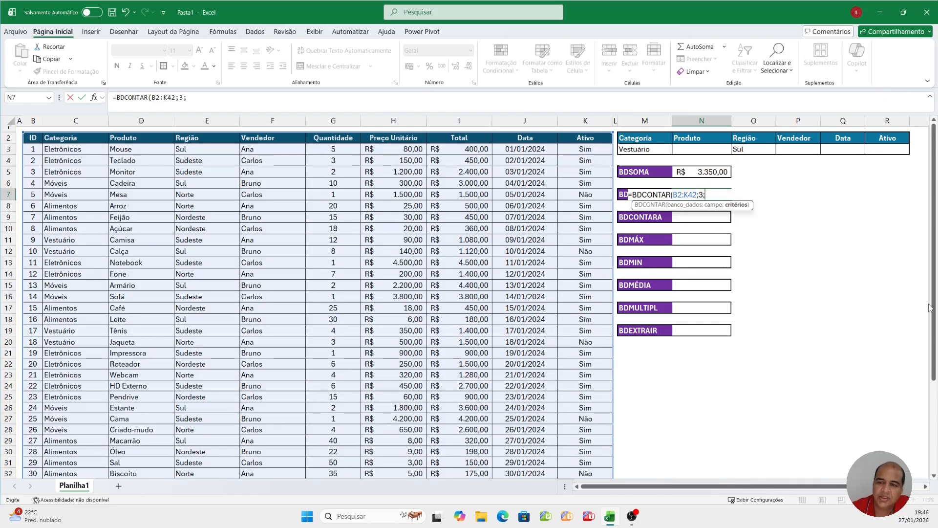
{"action": "left_click_drag", "start_coordinate": [655, 131], "coordinate": [651, 149]}
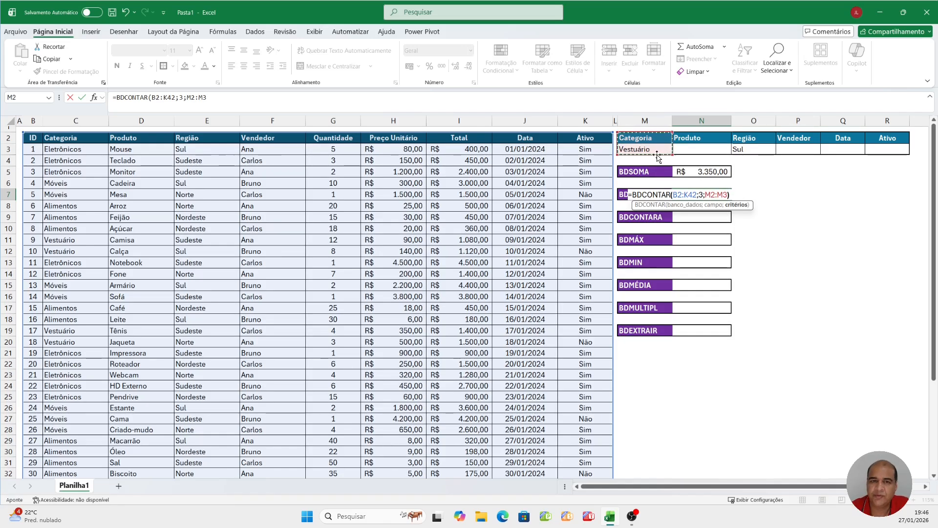
{"action": "type", "text": ")"}
{"action": "left_click_drag", "start_coordinate": [672, 155], "coordinate": [730, 155]}
{"action": "left_click_drag", "start_coordinate": [832, 161], "coordinate": [446, 157]}
{"action": "key", "text": "Return"}
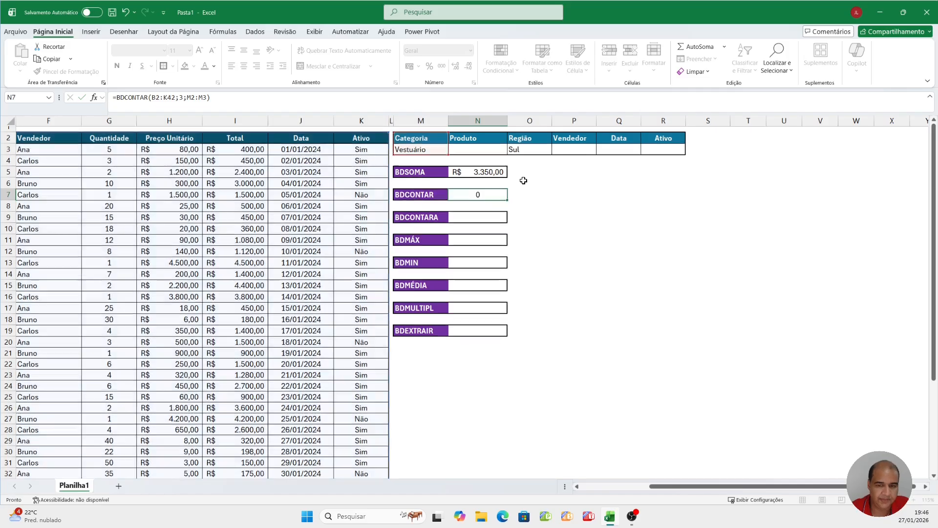
{"action": "left_click_drag", "start_coordinate": [689, 486], "coordinate": [617, 479]}
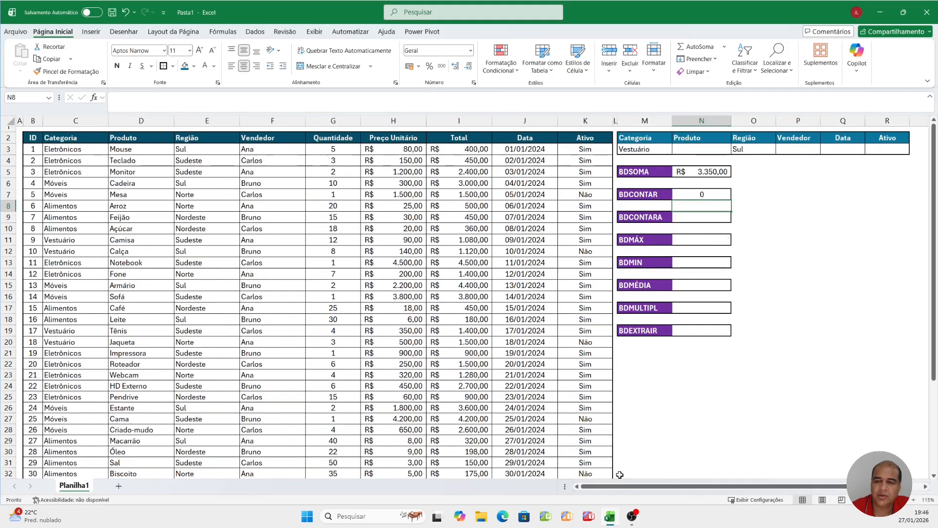
Step: Clear the Região criterion in O3 and the Categoria criterion in M3
{"action": "left_click", "coordinate": [705, 194]}
{"action": "left_click", "coordinate": [742, 151]}
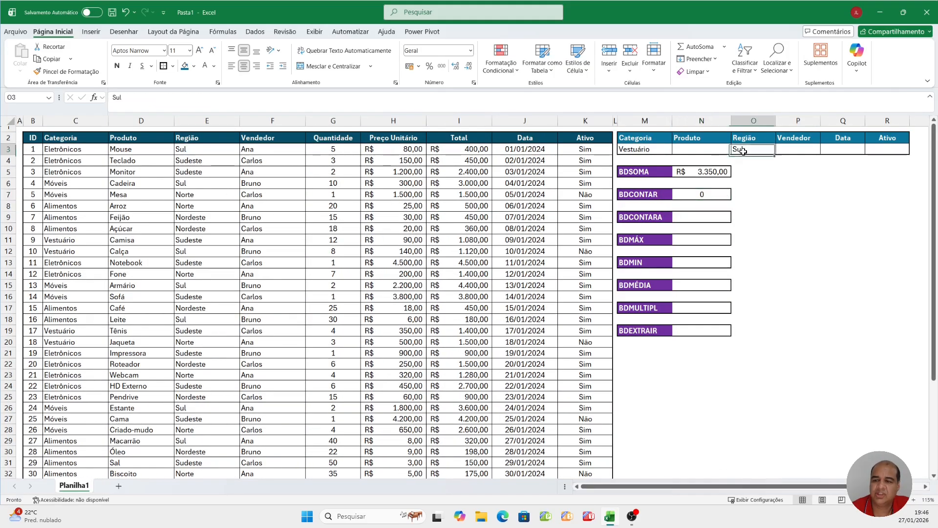
{"action": "key", "text": "Delete"}
{"action": "left_click", "coordinate": [644, 149]}
{"action": "key", "text": "Delete"}
{"action": "left_click", "coordinate": [801, 207]}
{"action": "left_click", "coordinate": [706, 194]}
{"action": "left_click_drag", "start_coordinate": [644, 149], "coordinate": [771, 148]}
{"action": "left_click", "coordinate": [653, 148]}
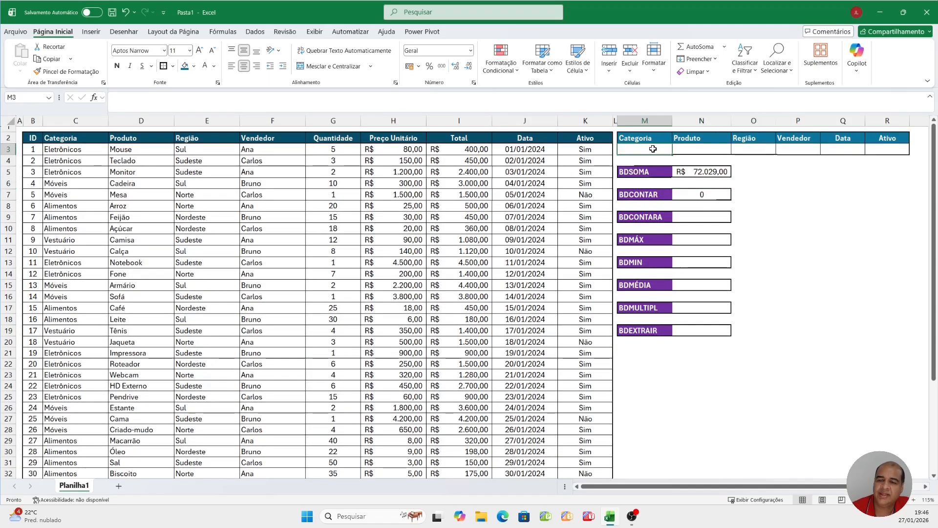
Step: Replace the field argument of the BDCONTAR formula in N7 with "ID"
{"action": "left_click", "coordinate": [701, 194]}
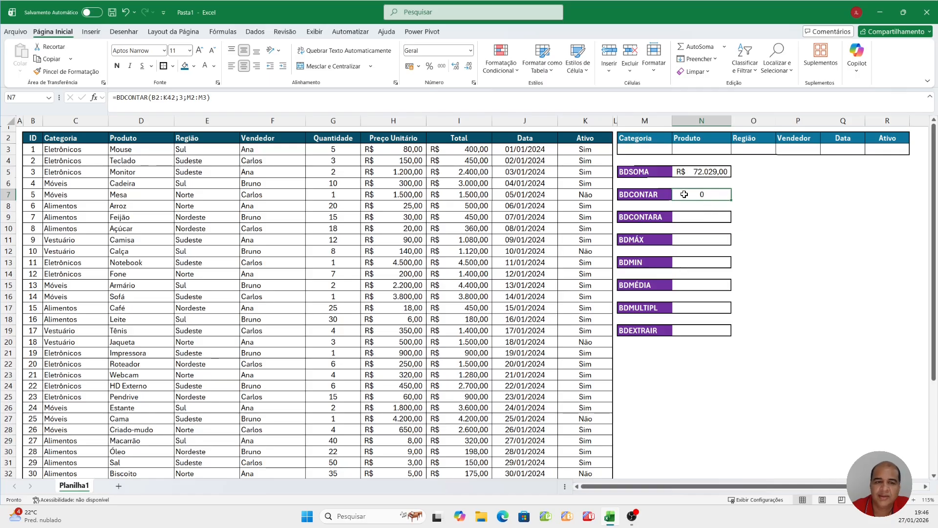
{"action": "left_click", "coordinate": [181, 98]}
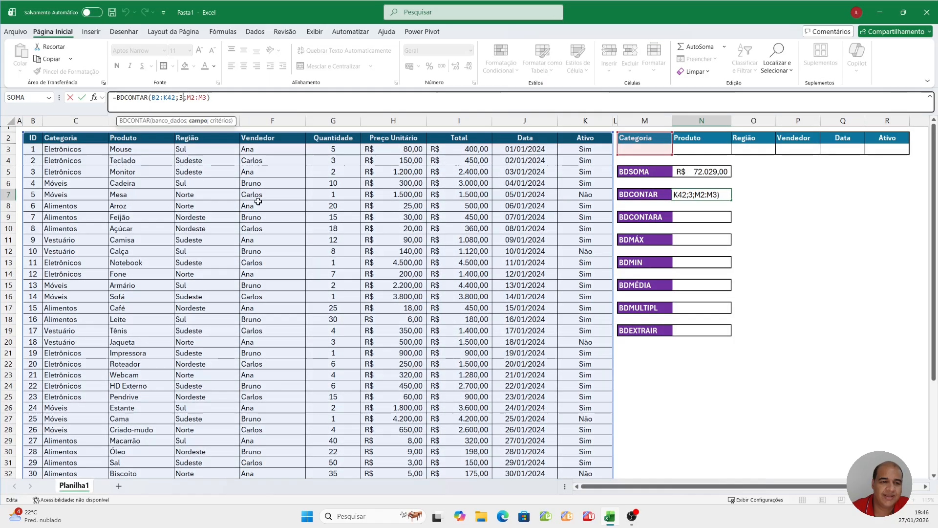
{"action": "type", "text": "3"}
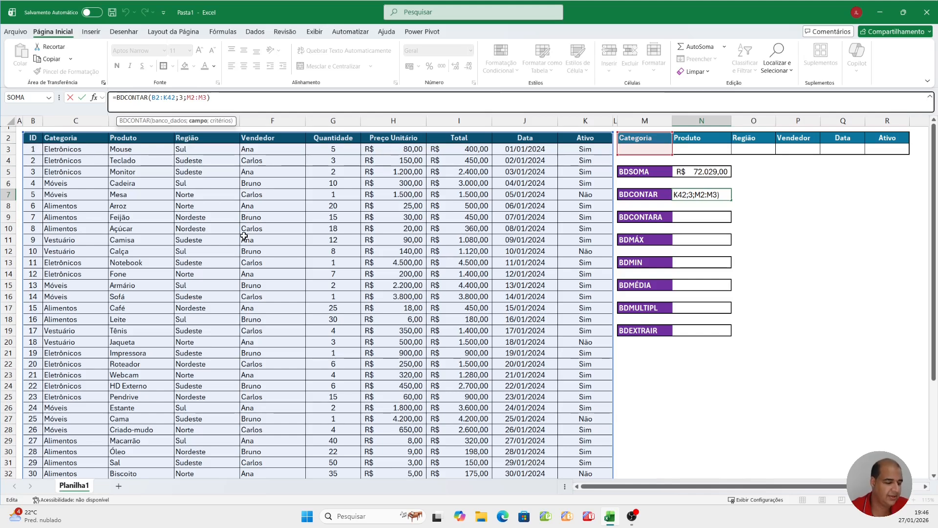
{"action": "key", "text": "BackSpace"}
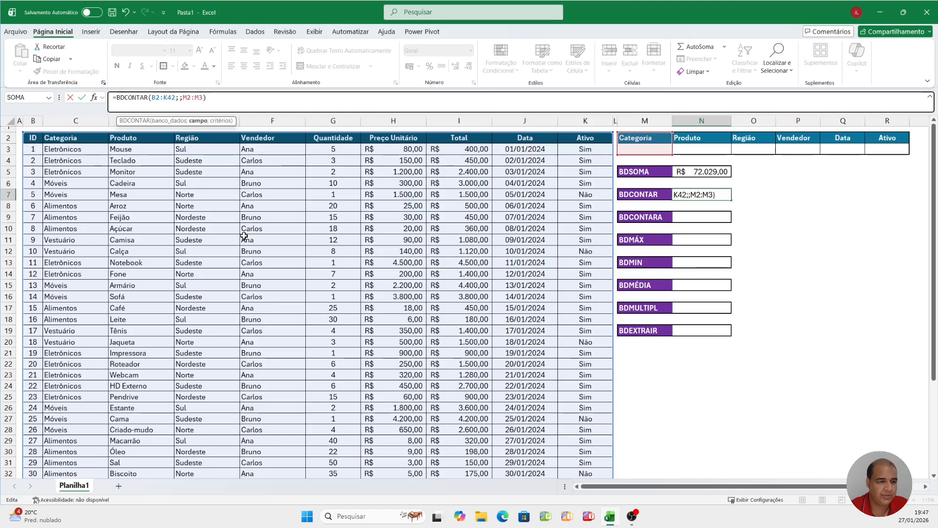
{"action": "type", "text": "\"ID\""}
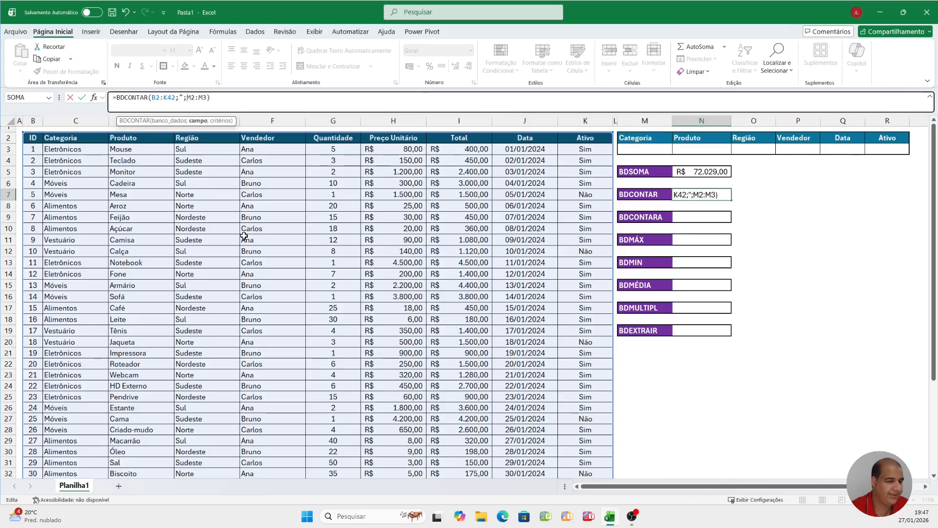
{"action": "key", "text": "Return"}
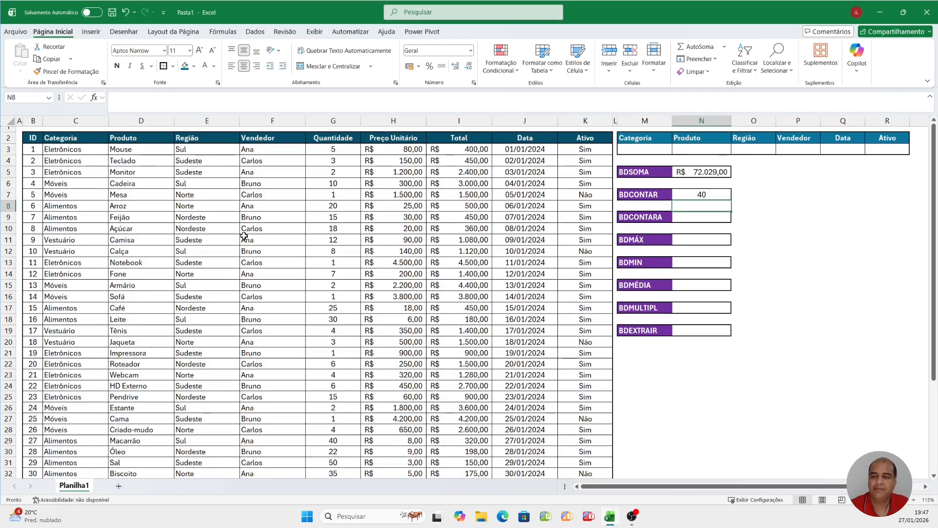
Step: Compare the BDCONTAR result in N7 with the last ID in the sales table
{"action": "left_click", "coordinate": [687, 195]}
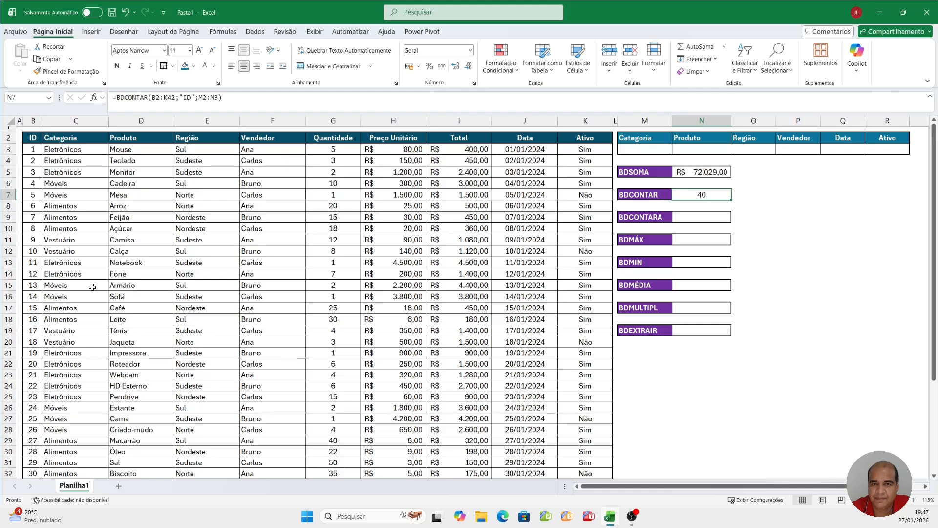
{"action": "scroll", "coordinate": [167, 65], "scroll_direction": "down", "scroll_amount": 6}
{"action": "scroll", "coordinate": [121, 291], "scroll_direction": "down", "scroll_amount": 9}
{"action": "scroll", "coordinate": [112, 294], "scroll_direction": "up", "scroll_amount": 3}
{"action": "left_click", "coordinate": [33, 385]}
{"action": "scroll", "coordinate": [322, 254], "scroll_direction": "up", "scroll_amount": 6}
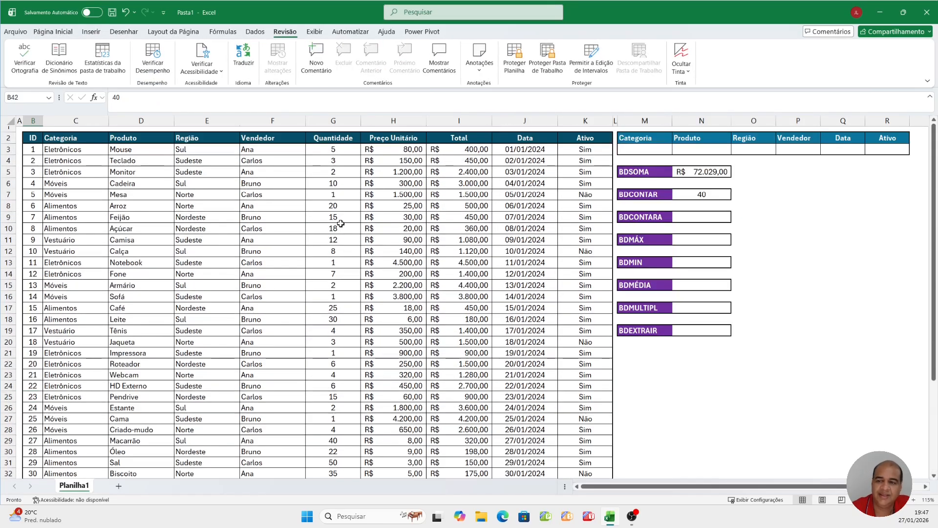
Step: Copy the BDCONTAR formula text from N7 into N9, keeping its references B2:K42, "ID" and M2:M3
{"action": "left_click", "coordinate": [701, 216]}
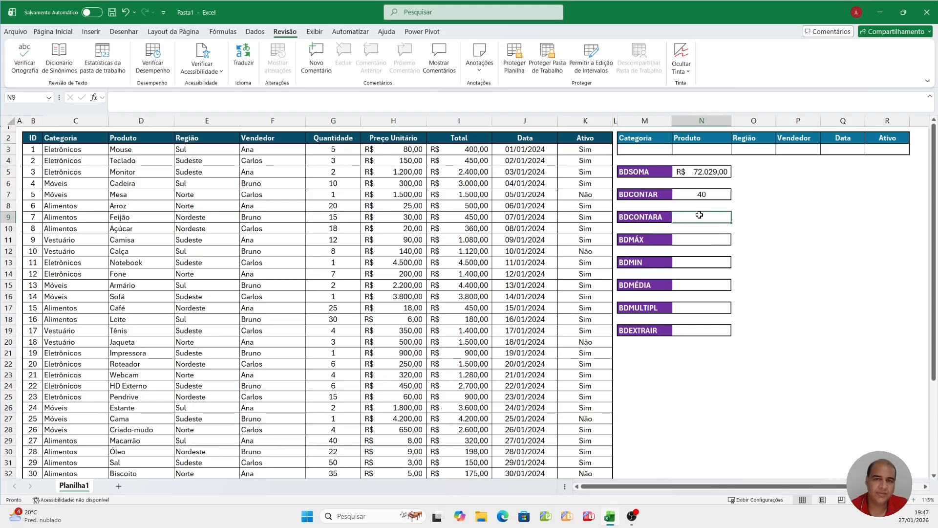
{"action": "left_click", "coordinate": [701, 194]}
{"action": "left_click", "coordinate": [248, 101]}
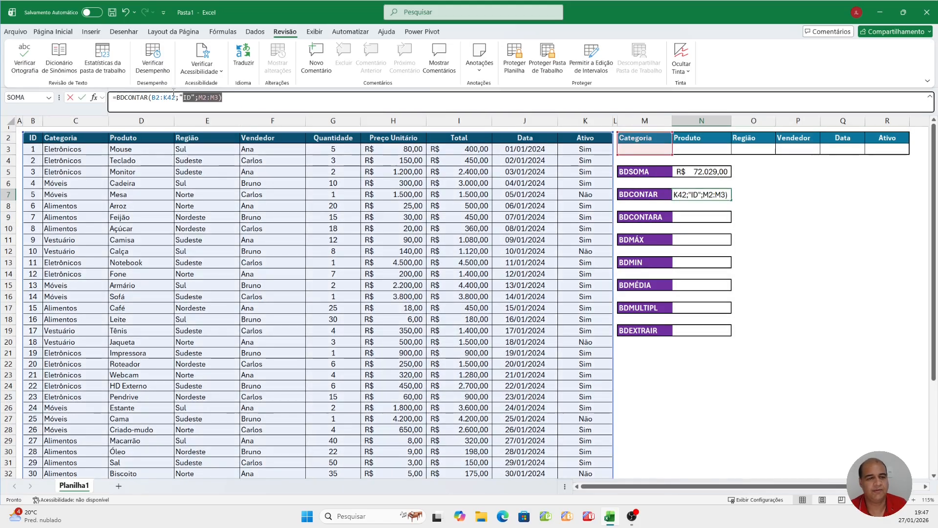
{"action": "key", "text": "shift+Home"}
{"action": "key", "text": "ctrl+c"}
{"action": "key", "text": "Escape"}
{"action": "left_click", "coordinate": [698, 216]}
{"action": "left_click", "coordinate": [145, 107]}
{"action": "key", "text": "ctrl+v"}
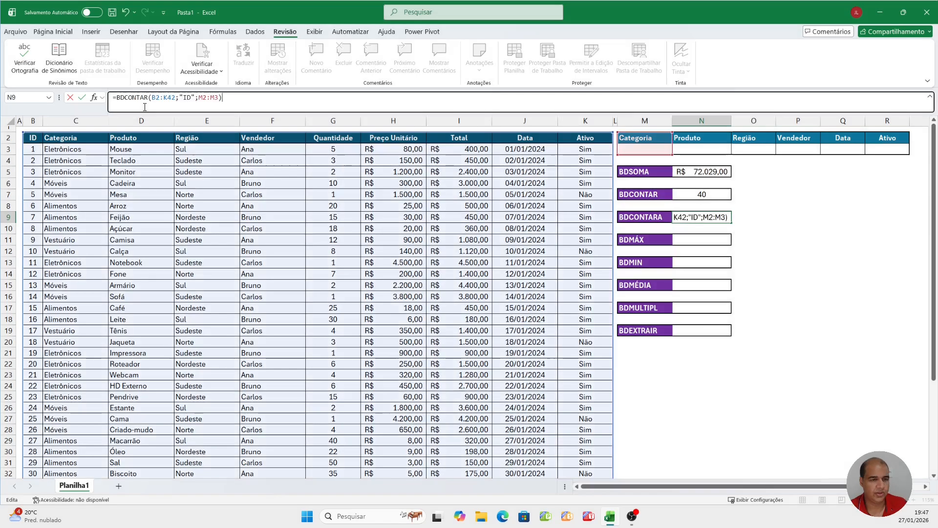
{"action": "key", "text": "Return"}
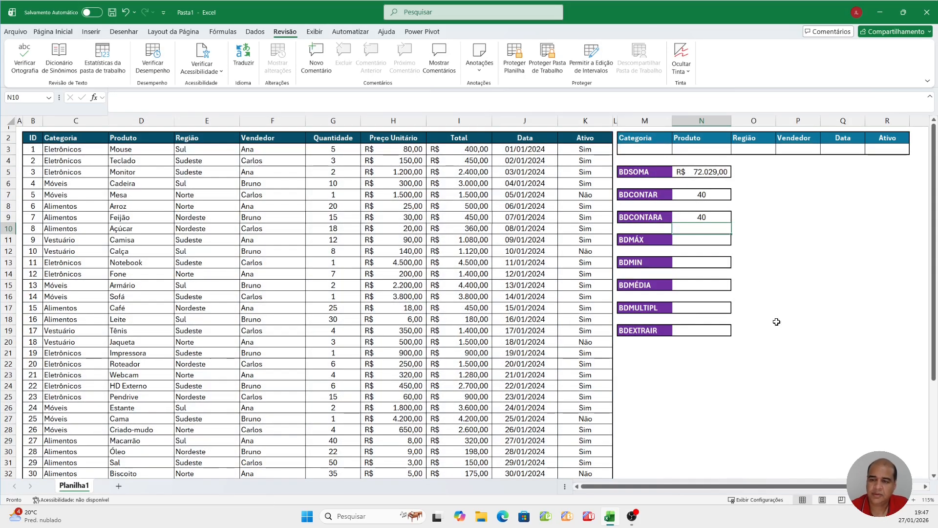
Step: Change the function in N9 to BDCONTARA
{"action": "left_click", "coordinate": [710, 217]}
{"action": "left_click", "coordinate": [147, 98]}
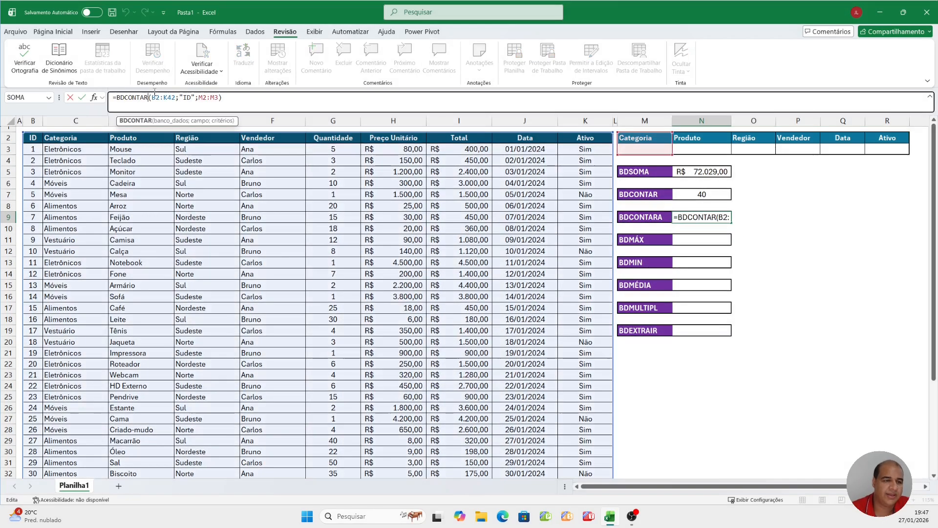
{"action": "type", "text": "A"}
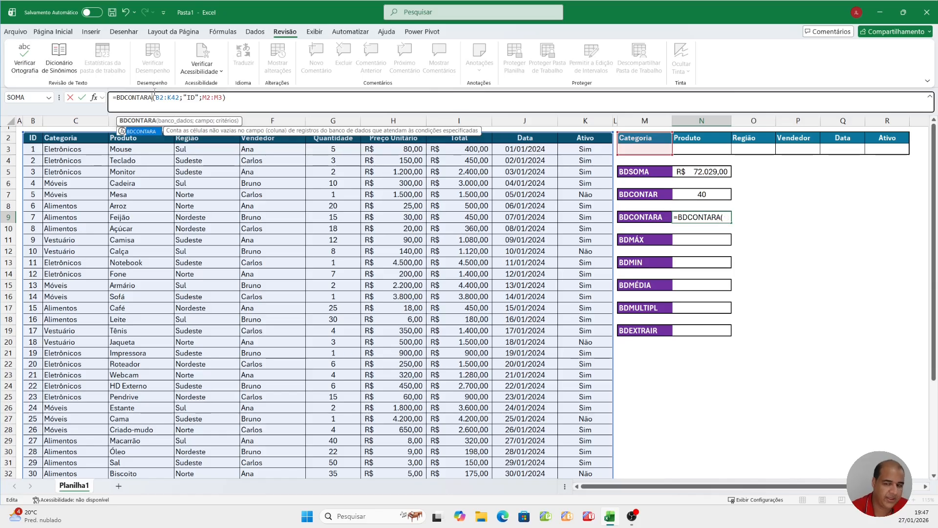
{"action": "key", "text": "Return"}
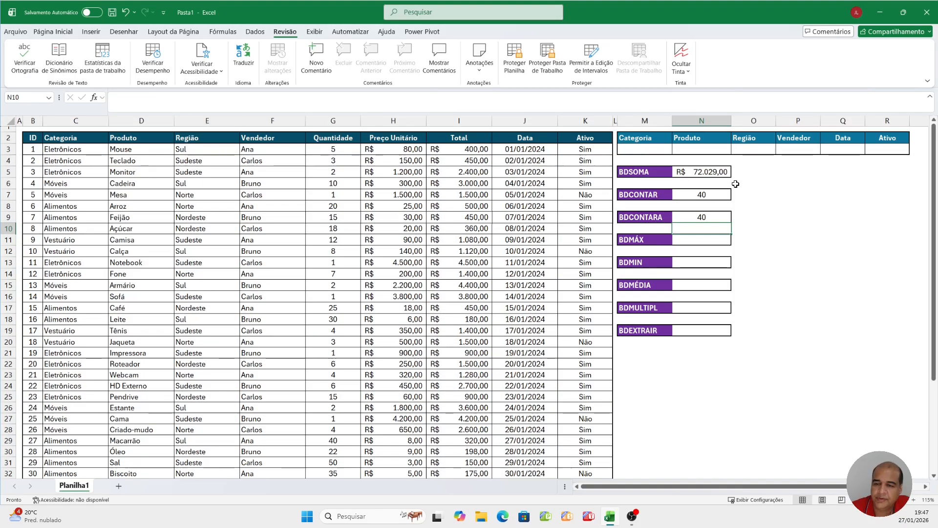
Step: Set the field argument of the BDCONTARA formula in N9 to 2 so that it counts the Categoria column
{"action": "left_click", "coordinate": [706, 217]}
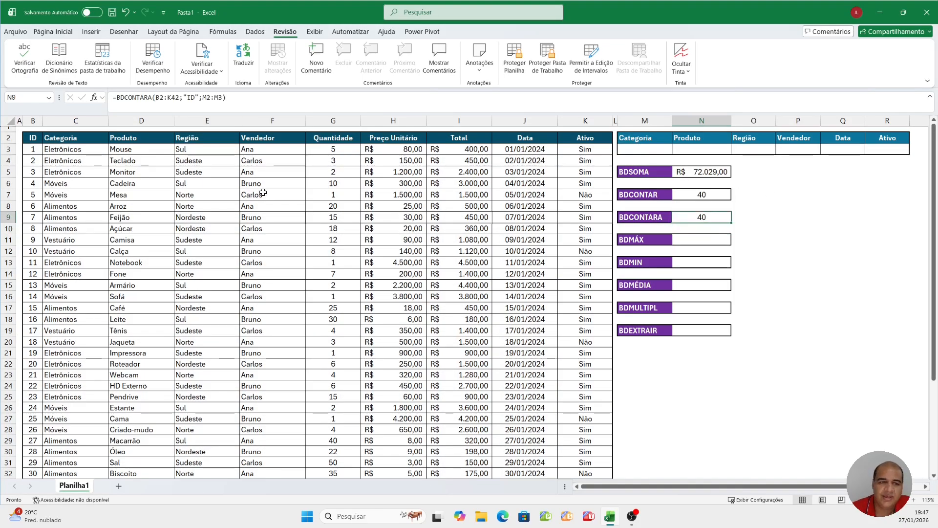
{"action": "left_click", "coordinate": [193, 97]}
{"action": "double_click", "coordinate": [191, 97]}
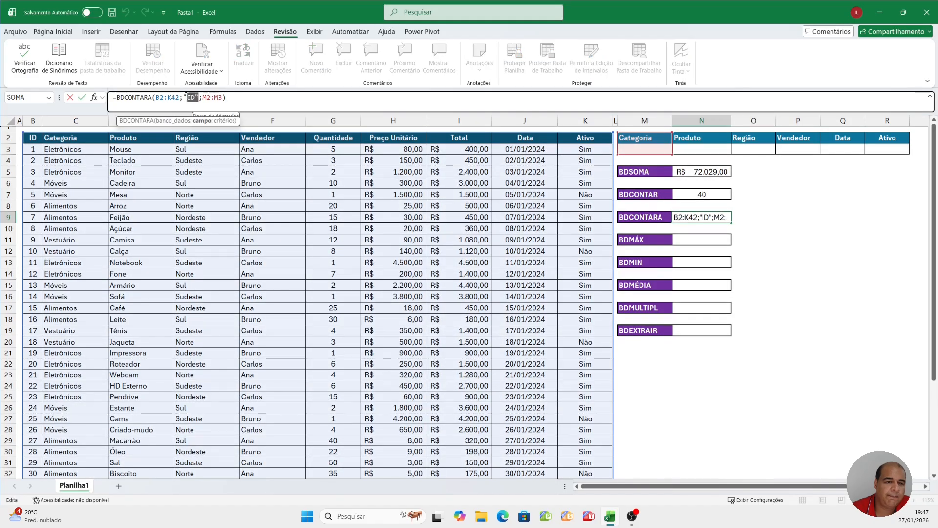
{"action": "type", "text": "2"}
{"action": "key", "text": "Return"}
{"action": "left_click", "coordinate": [709, 218]}
{"action": "left_click", "coordinate": [88, 139]}
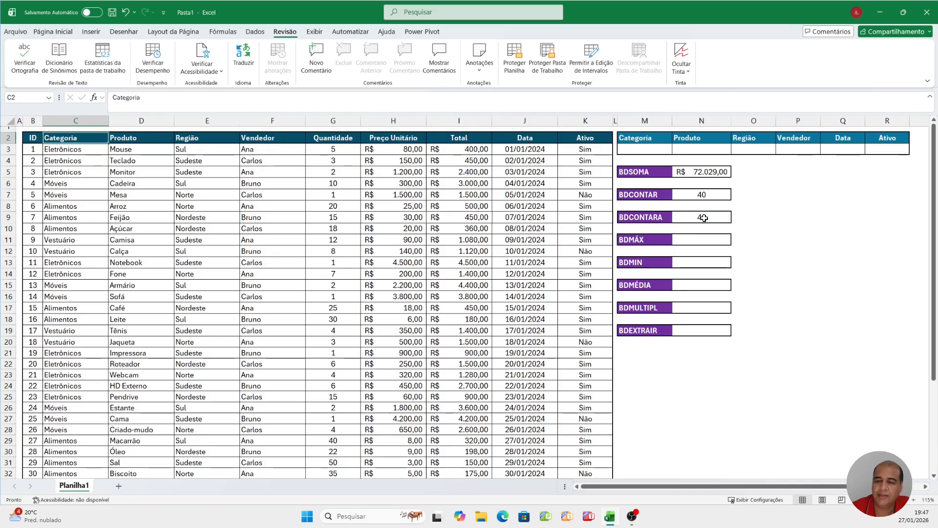
Step: Delete the Categoria entry of the Camisa record in C11 to test how BDCONTARA treats empty cells
{"action": "left_click", "coordinate": [81, 243]}
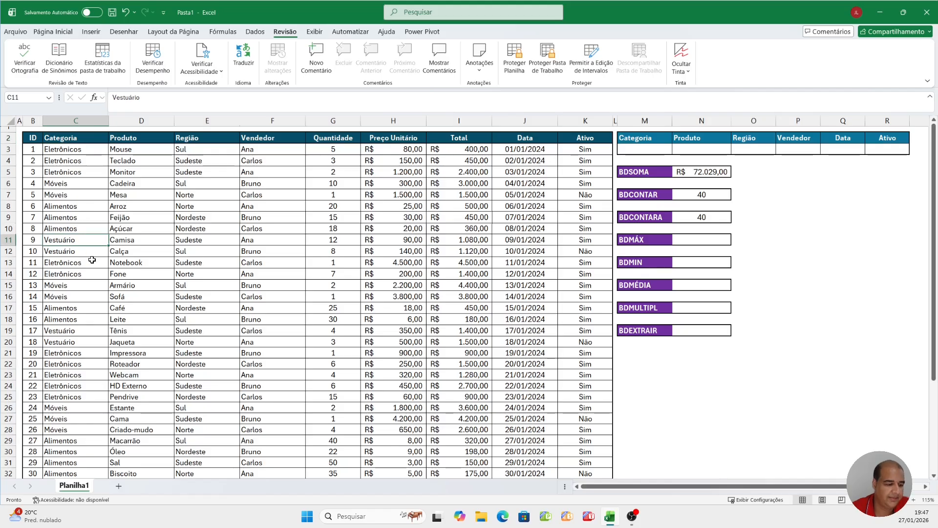
{"action": "key", "text": "Delete"}
{"action": "left_click", "coordinate": [90, 273]}
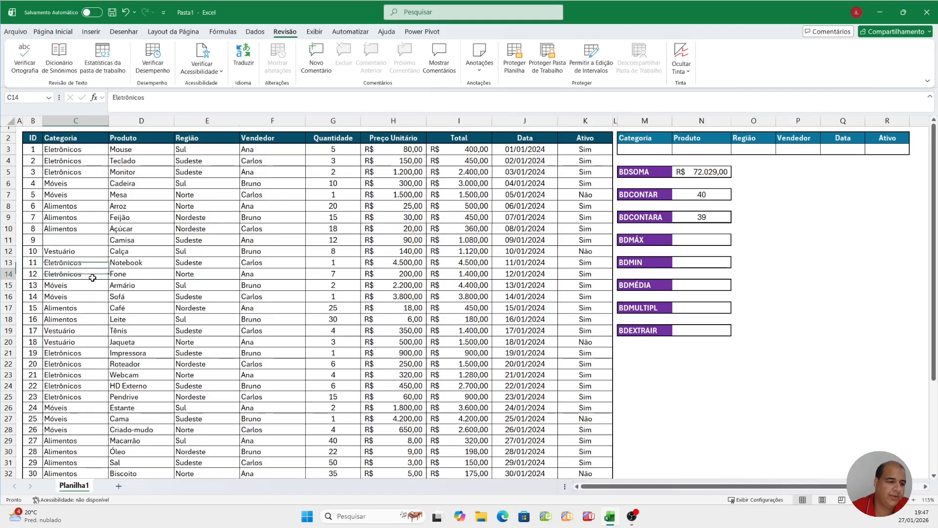
{"action": "left_click", "coordinate": [84, 243]}
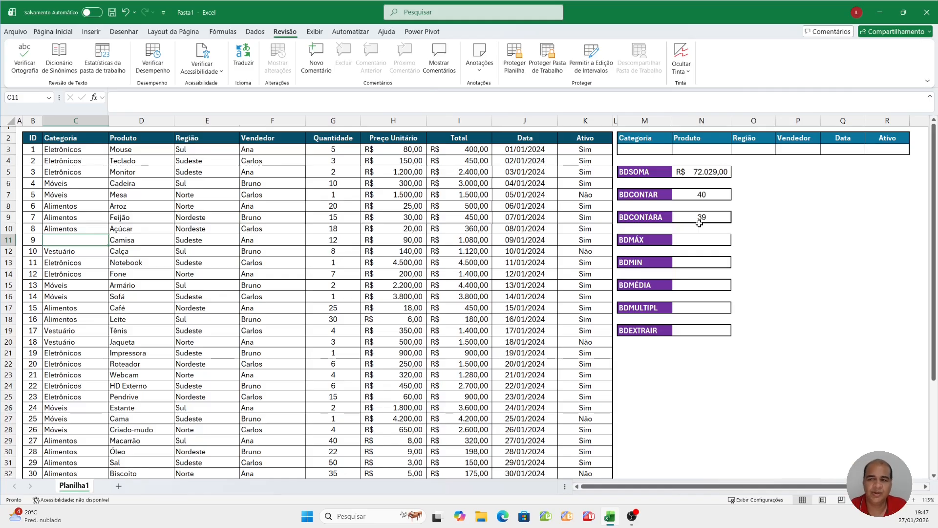
Step: Extend the criteria range of the BDCONTARA formula in N9 to M2:R3 so that it covers all the criteria columns
{"action": "left_click", "coordinate": [699, 217]}
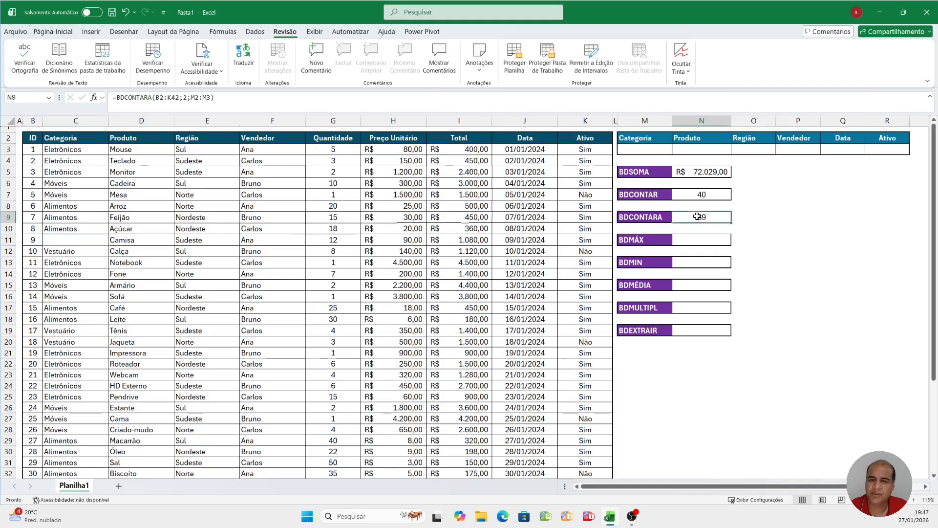
{"action": "left_click", "coordinate": [205, 98]}
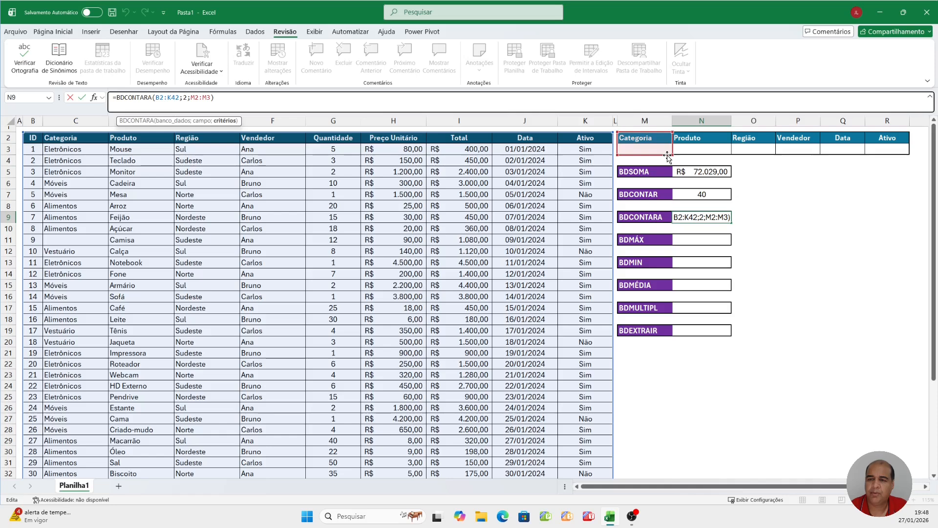
{"action": "left_click_drag", "start_coordinate": [673, 155], "coordinate": [901, 158]}
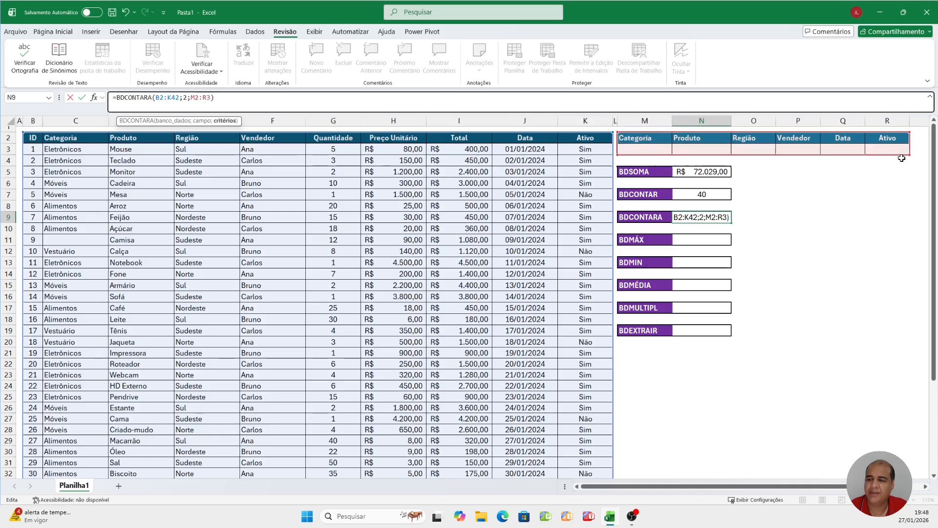
{"action": "key", "text": "ctrl+Return"}
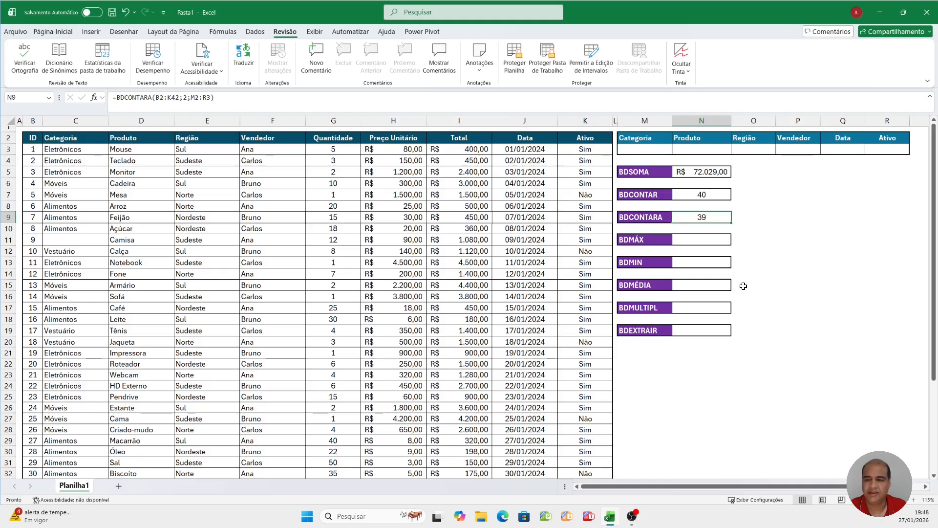
{"action": "left_click", "coordinate": [634, 148]}
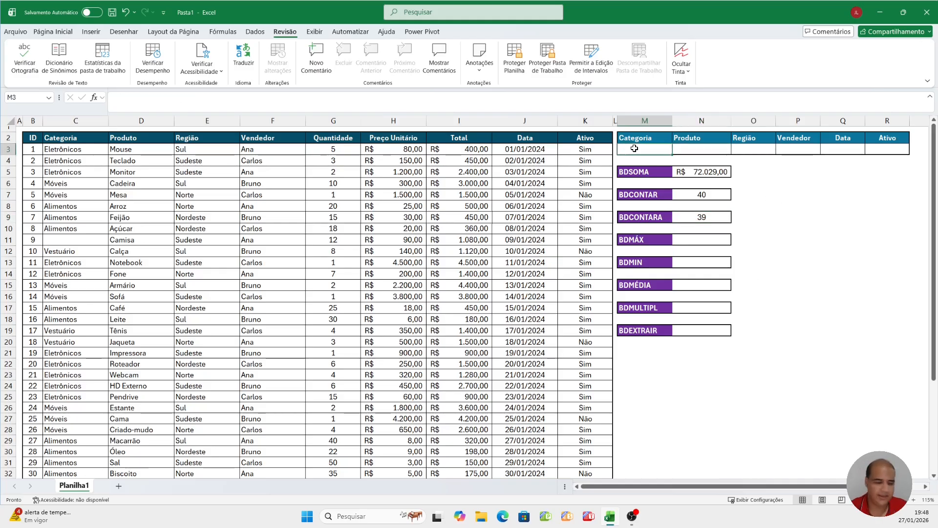
{"action": "type", "text": "Mó"}
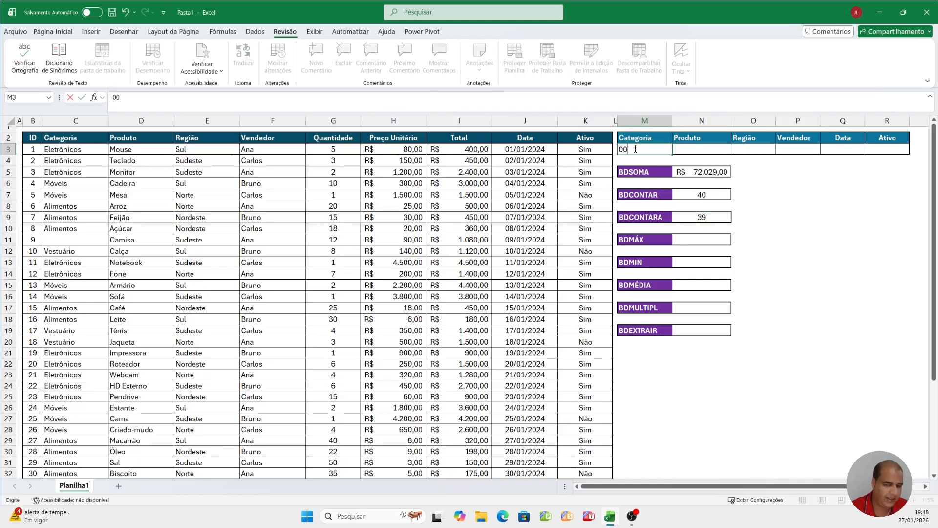
{"action": "key", "text": "Escape"}
Step: Enter Sul as the Região criterion in O3 and check the BDCONTARA result in N9
{"action": "key", "text": "Right"}
{"action": "key", "text": "Right"}
{"action": "key", "text": "Right"}
{"action": "key", "text": "Left"}
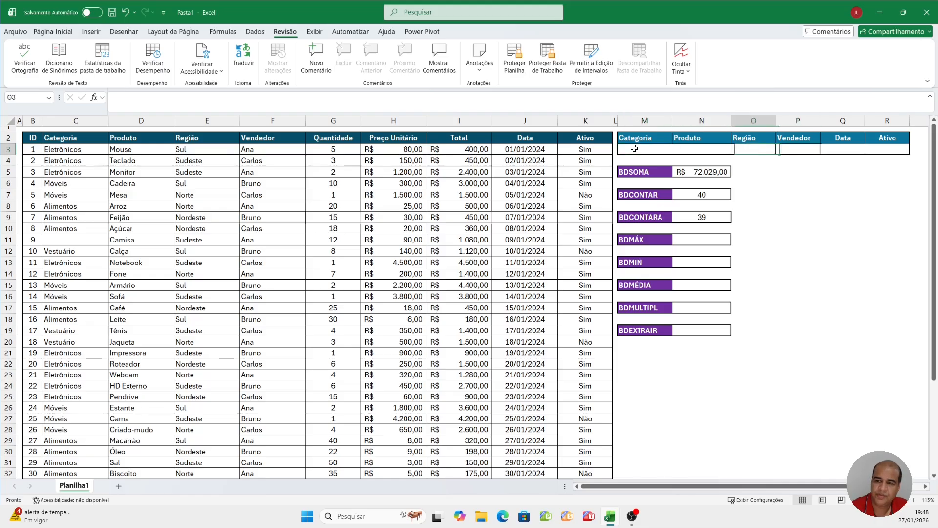
{"action": "type", "text": "Sul"}
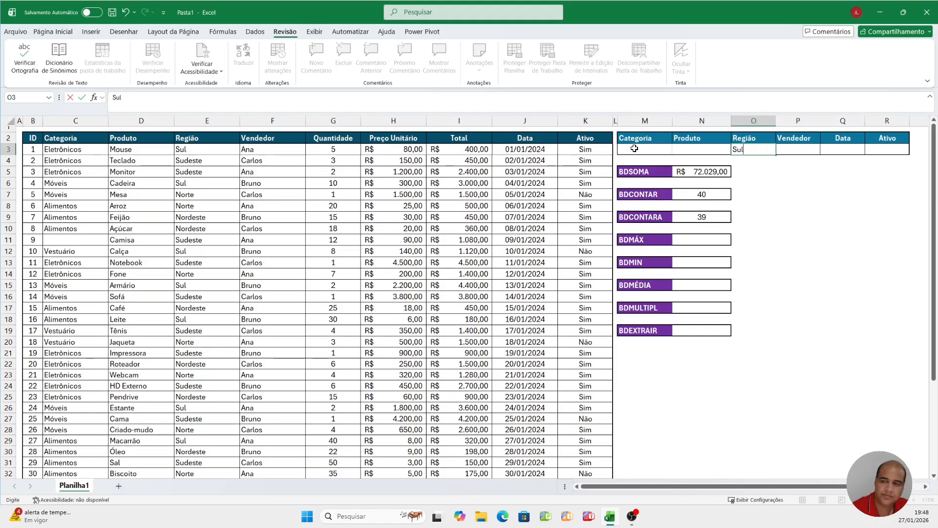
{"action": "key", "text": "Return"}
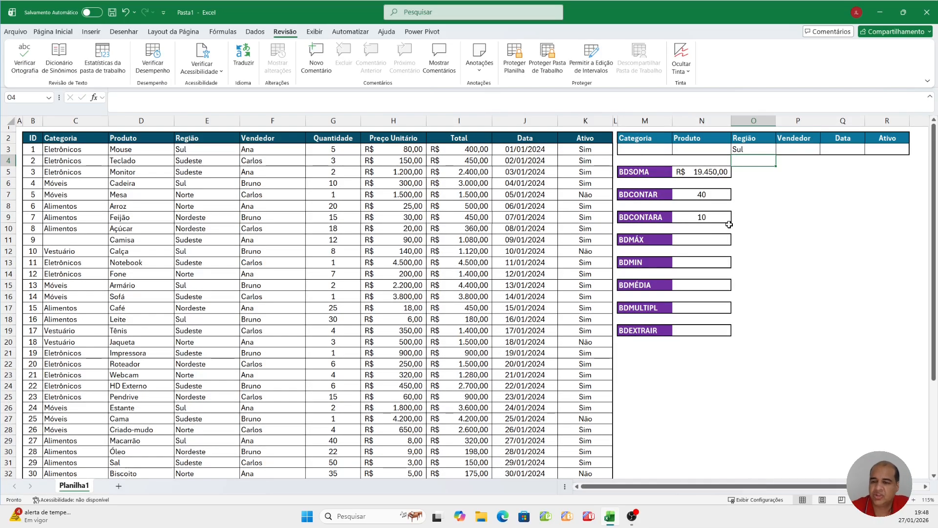
{"action": "left_click", "coordinate": [716, 215]}
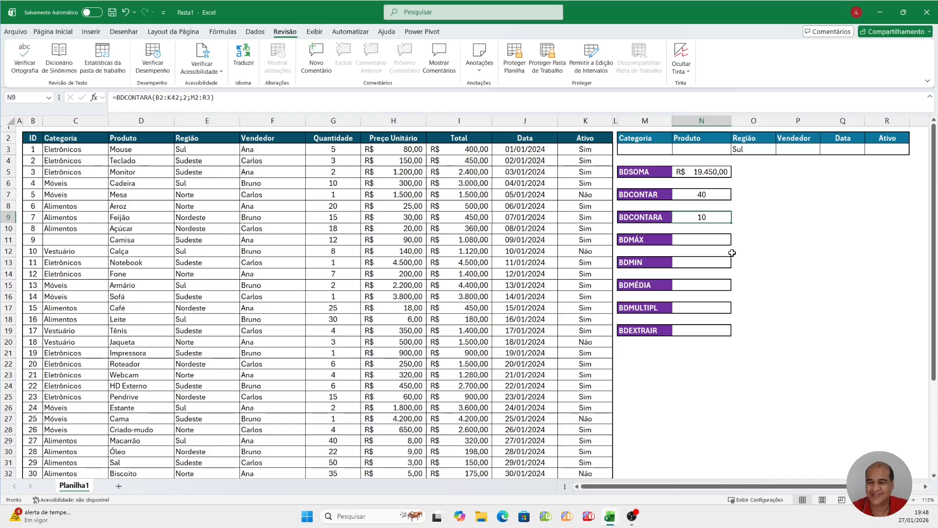
Step: Begin a BDMÁX formula in N11 with the whole sales table B2:K42 as its database argument
{"action": "left_click", "coordinate": [706, 239]}
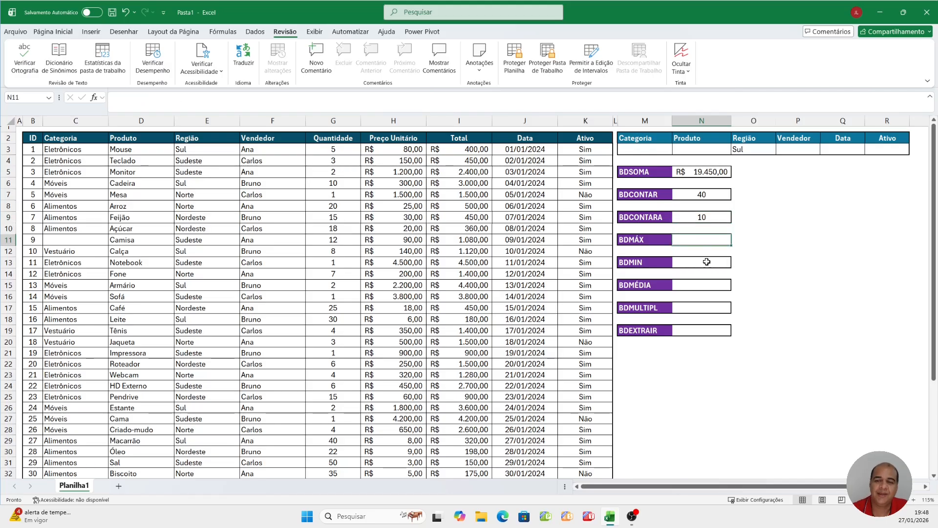
{"action": "left_click", "coordinate": [700, 172]}
{"action": "left_click", "coordinate": [694, 241]}
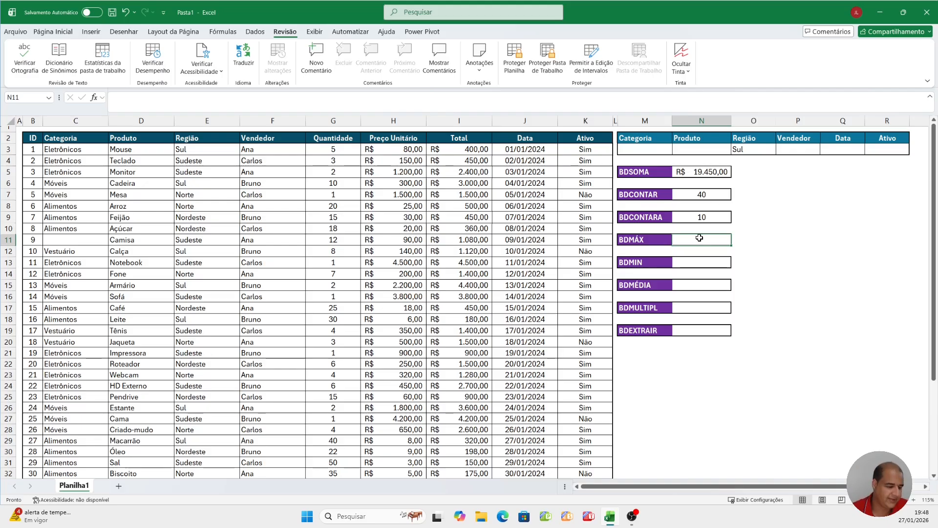
{"action": "type", "text": "=bdma"}
{"action": "key", "text": "BackSpace"}
{"action": "key", "text": "Tab"}
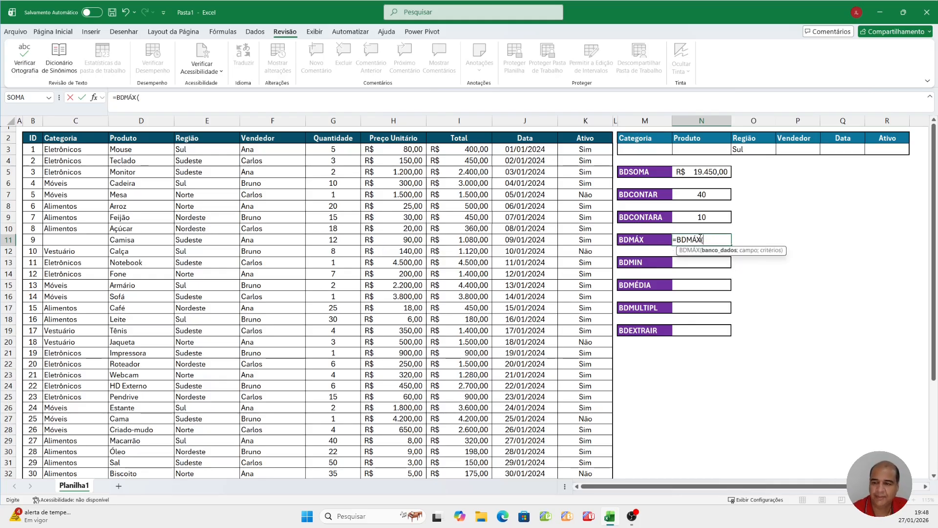
{"action": "left_click", "coordinate": [35, 138]}
{"action": "key", "text": "ctrl+shift+Right"}
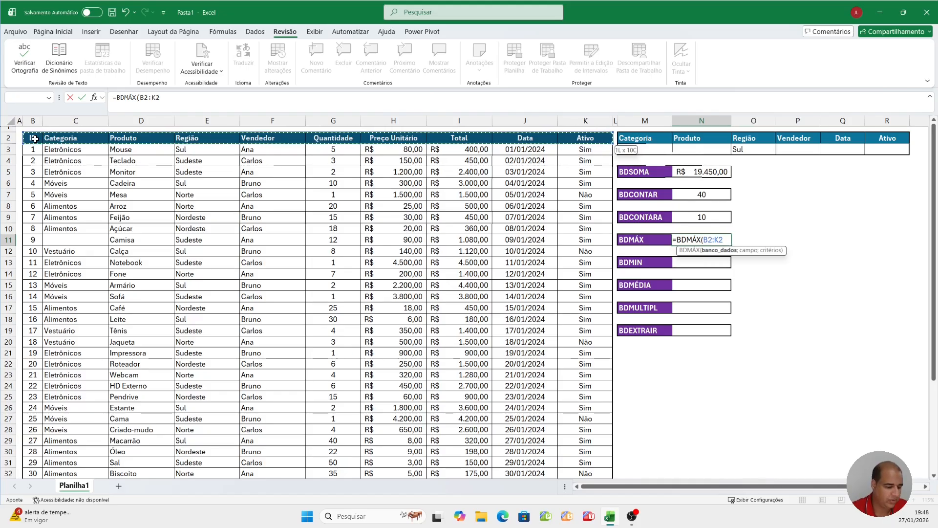
{"action": "key", "text": "ctrl+shift+Down"}
{"action": "type", "text": ";"}
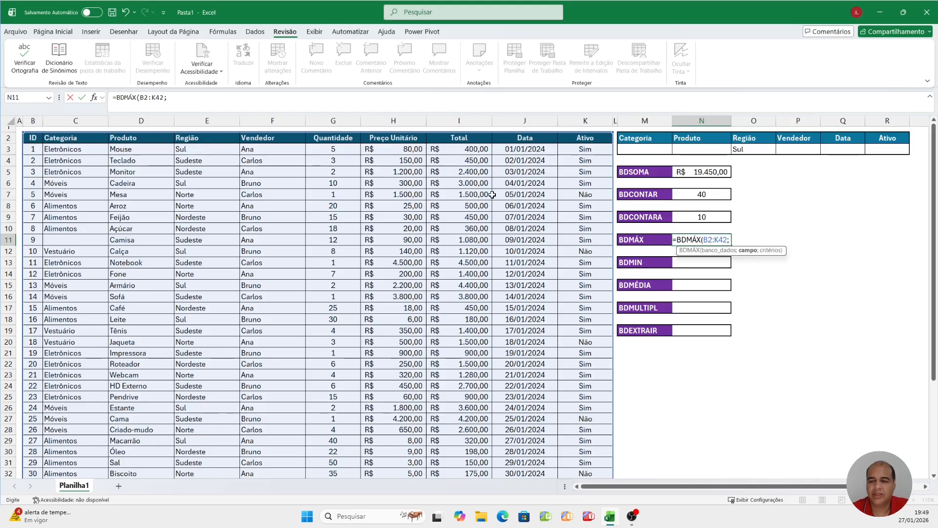
Step: Complete the BDMÁX formula in N11 with the field "Total" and the criteria range M2:R3
{"action": "type", "text": "\""}
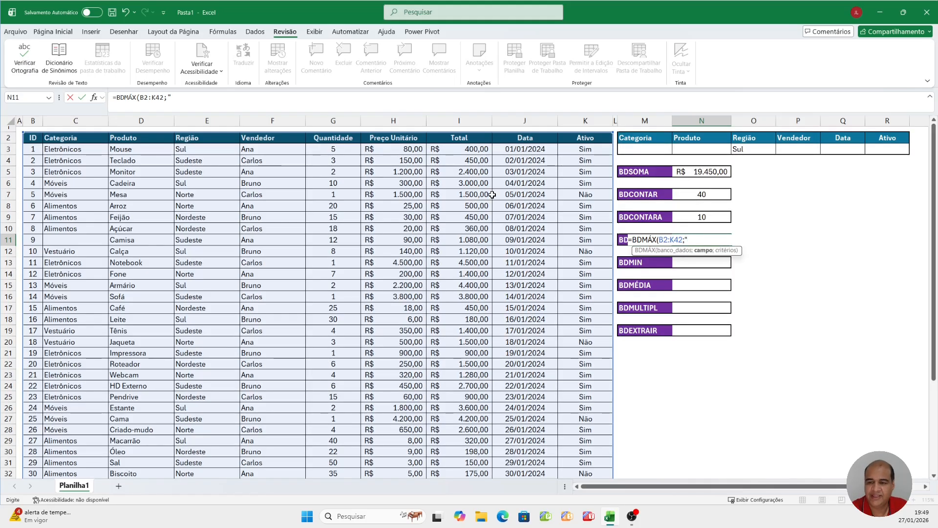
{"action": "type", "text": "Total\""}
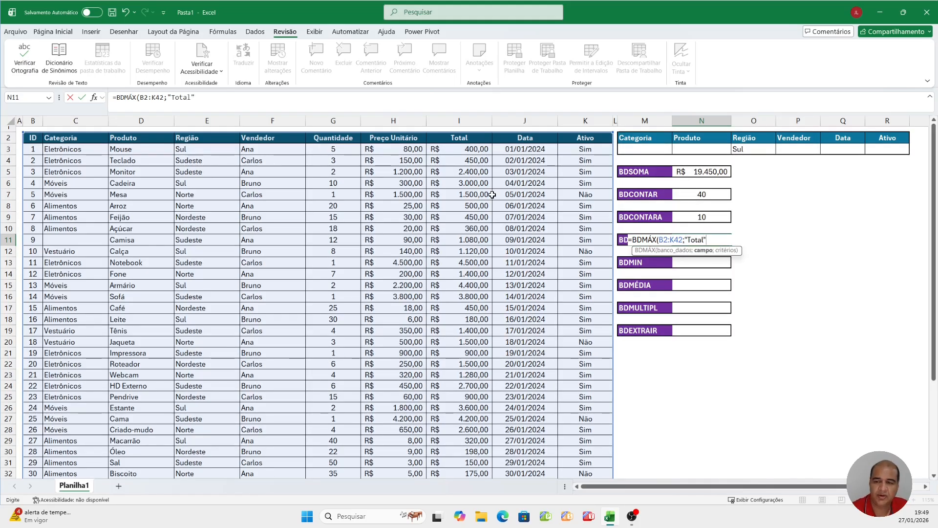
{"action": "type", "text": ";"}
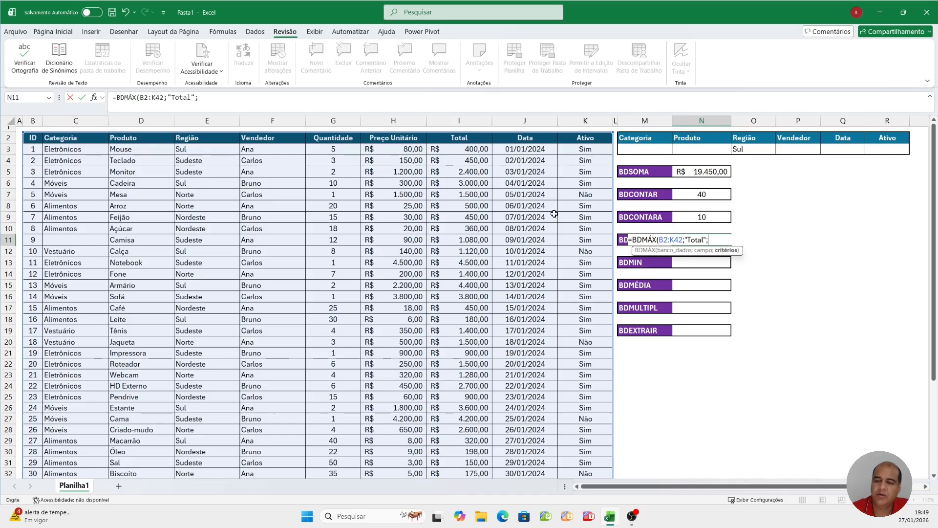
{"action": "left_click_drag", "start_coordinate": [636, 139], "coordinate": [889, 148]}
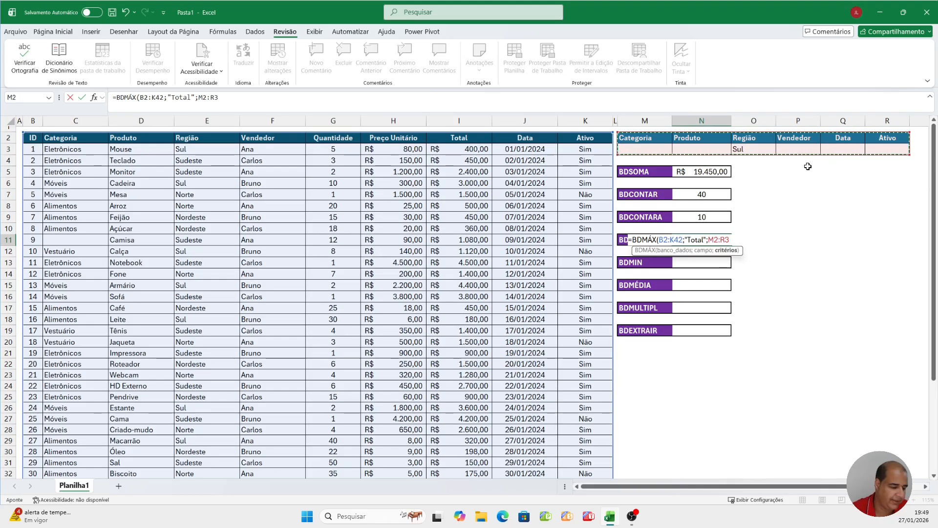
{"action": "key", "text": "Return"}
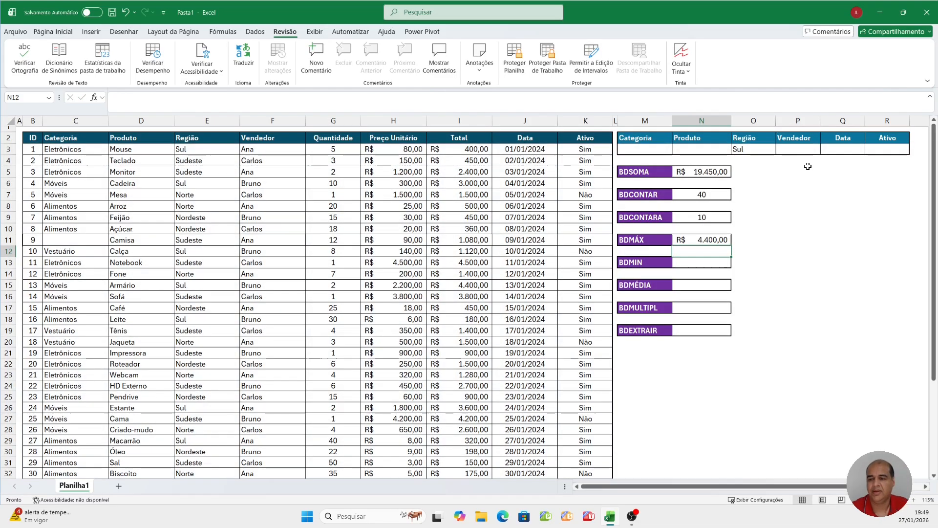
Step: Clear the Região criterion in O3 and check the BDMÁX result in N11 without any filter
{"action": "left_click", "coordinate": [744, 150]}
{"action": "left_click", "coordinate": [713, 238]}
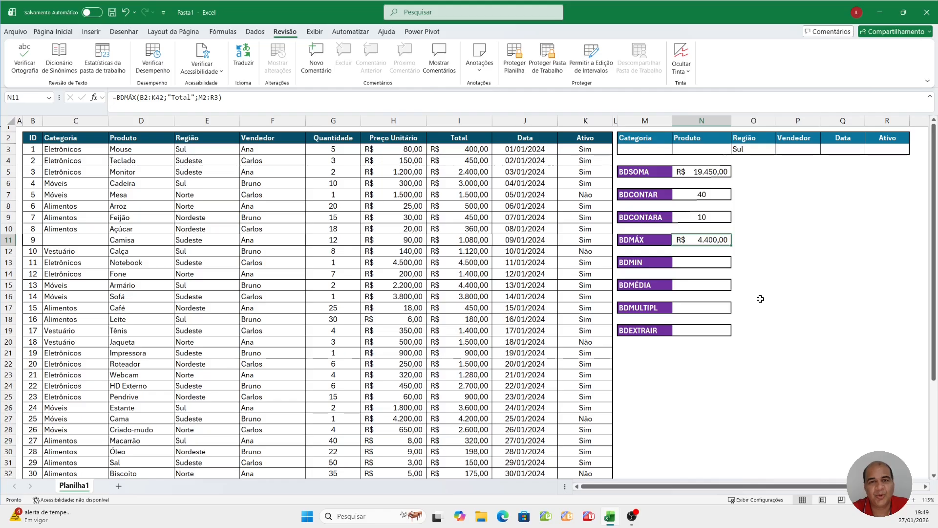
{"action": "left_click", "coordinate": [746, 149]}
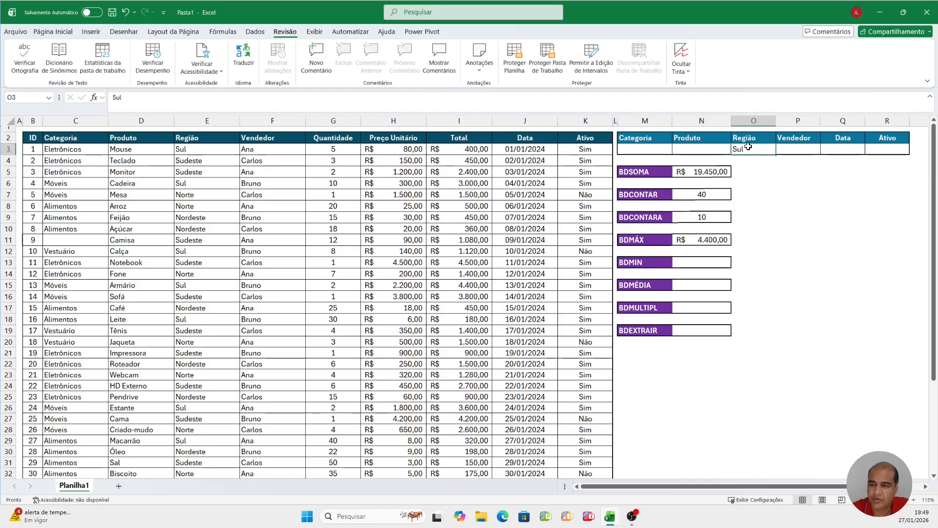
{"action": "key", "text": "Delete"}
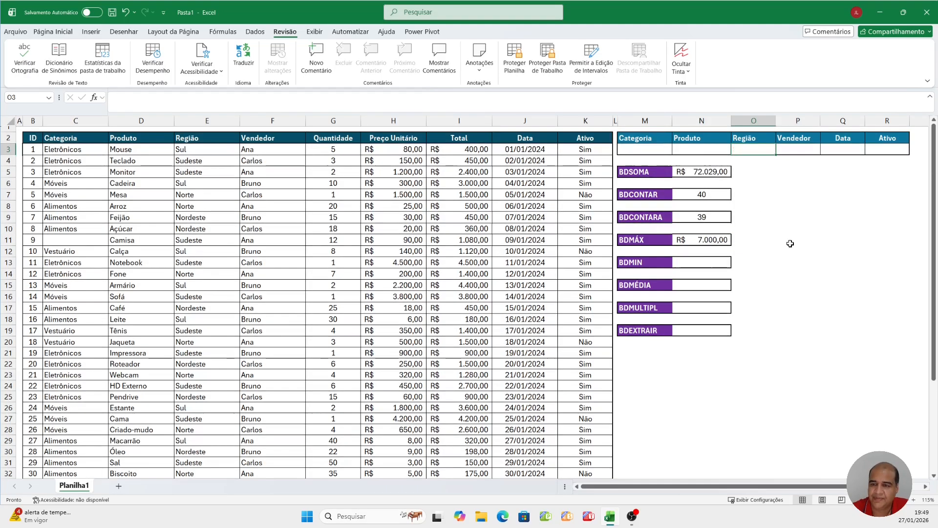
{"action": "left_click", "coordinate": [696, 244]}
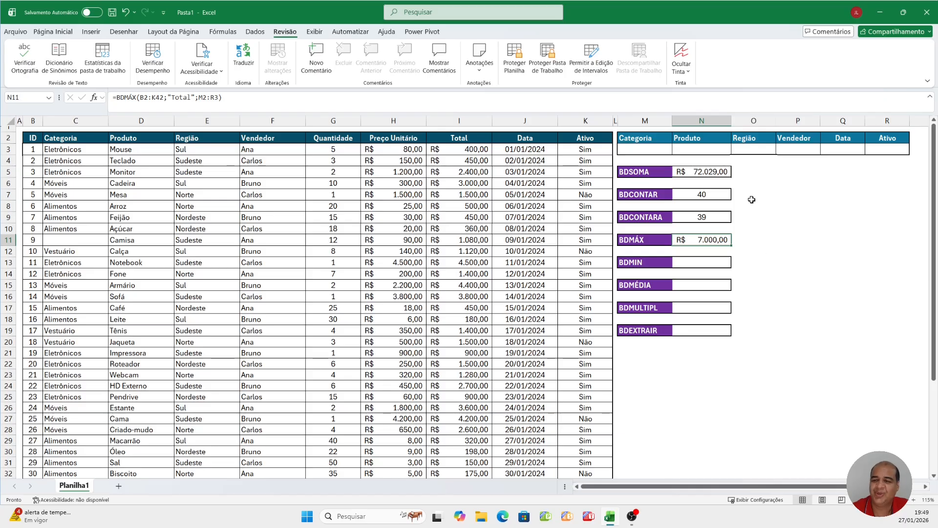
Step: Enter the first name of the Mouse record's seller as the Vendedor criterion in P3
{"action": "left_click", "coordinate": [752, 148]}
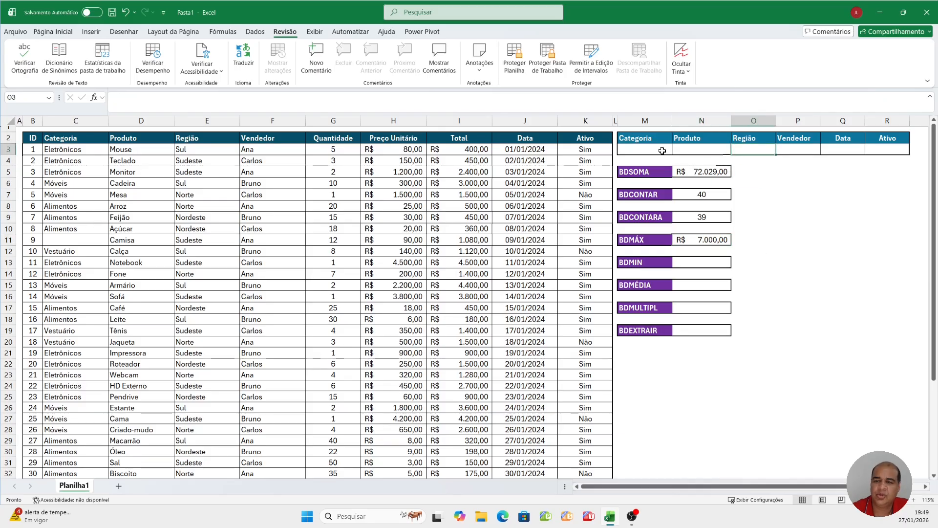
{"action": "left_click", "coordinate": [795, 148]}
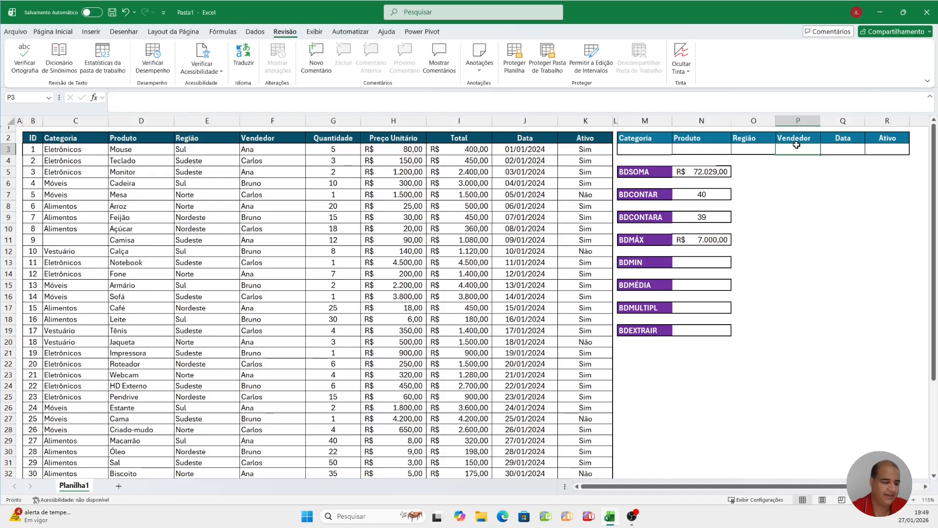
{"action": "type", "text": "Ana"}
{"action": "key", "text": "Return"}
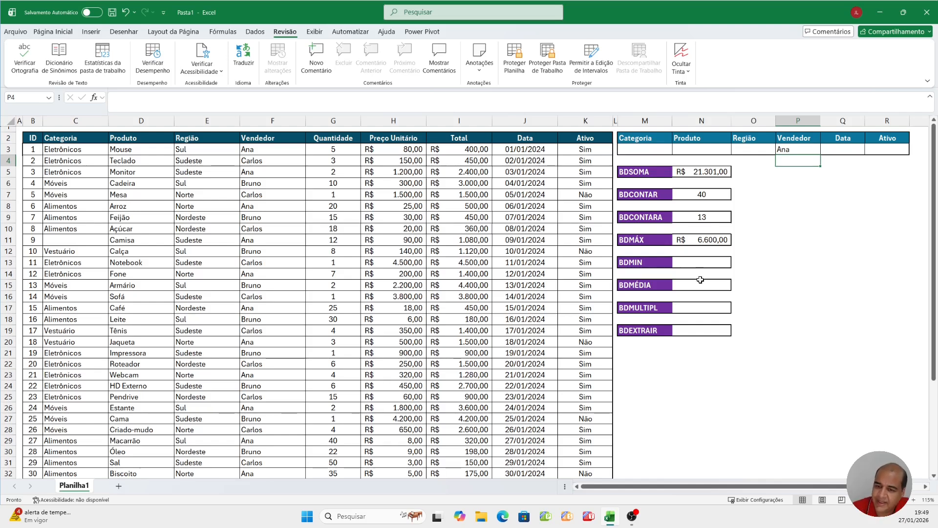
Step: Copy the BDMÁX formula text from N11 into N13, keeping its references B2:K42, "Total" and M2:R3
{"action": "left_click", "coordinate": [699, 264]}
{"action": "left_click", "coordinate": [708, 241]}
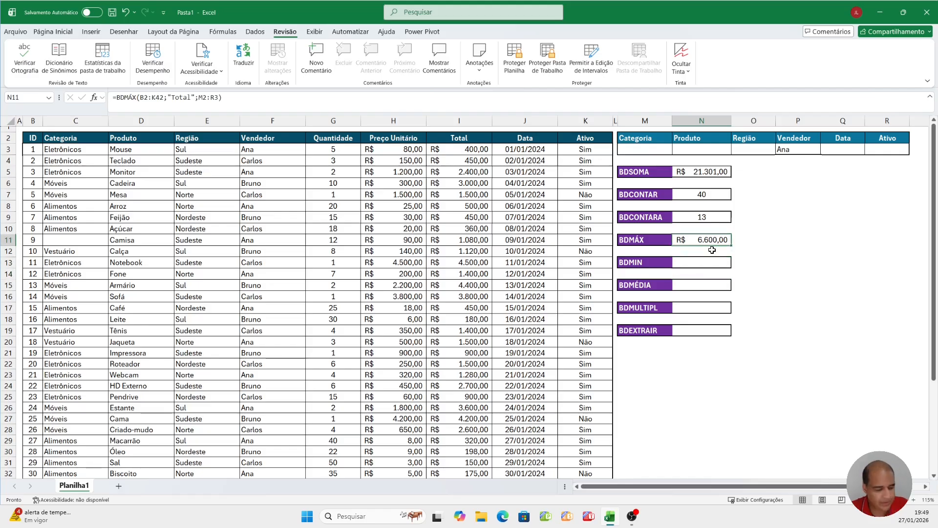
{"action": "left_click", "coordinate": [202, 99]}
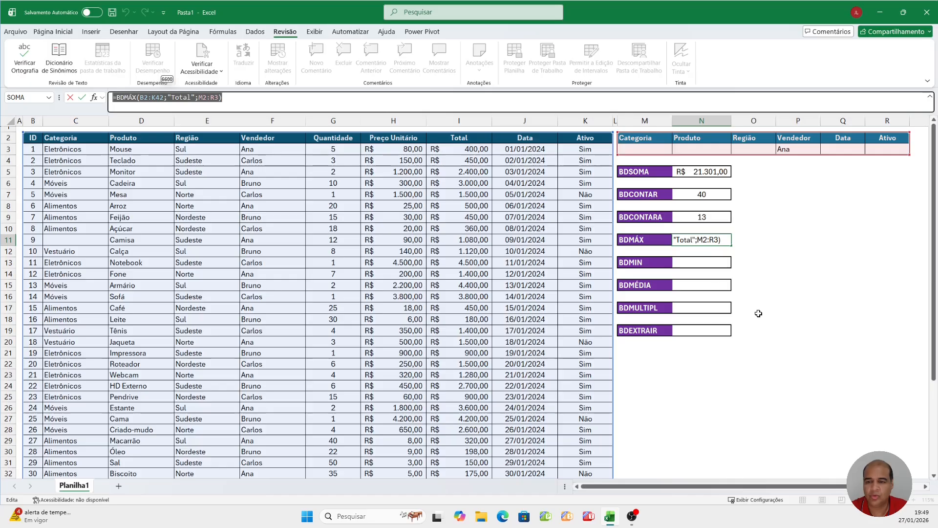
{"action": "key", "text": "ctrl+Return"}
{"action": "left_click", "coordinate": [704, 269]}
{"action": "left_click", "coordinate": [214, 98]}
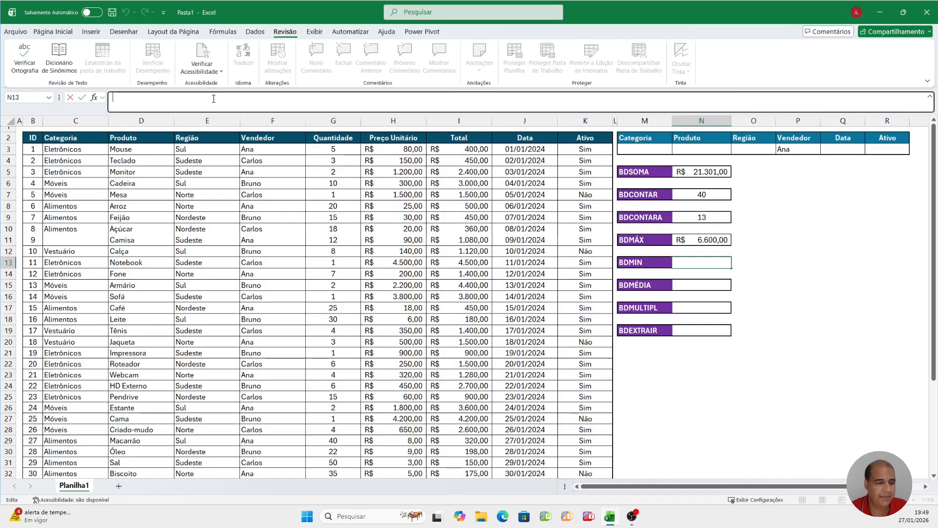
{"action": "type", "text": "=BDMÁX(B2:K42;\"Total\";M2:R3)"}
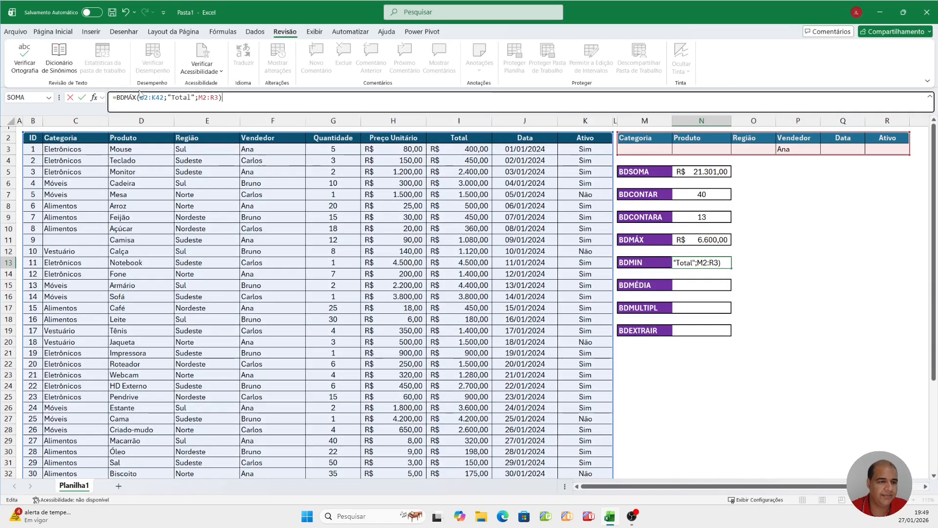
Step: Change the function of the formula in N13 to BDMÍN
{"action": "left_click_drag", "start_coordinate": [137, 98], "coordinate": [124, 97]}
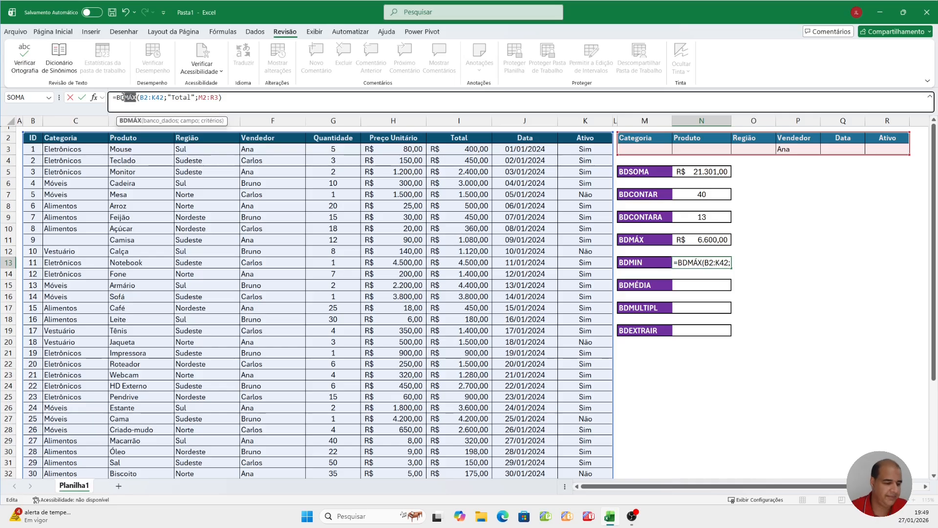
{"action": "type", "text": "MIN"}
{"action": "key", "text": "BackSpace"}
{"action": "key", "text": "BackSpace"}
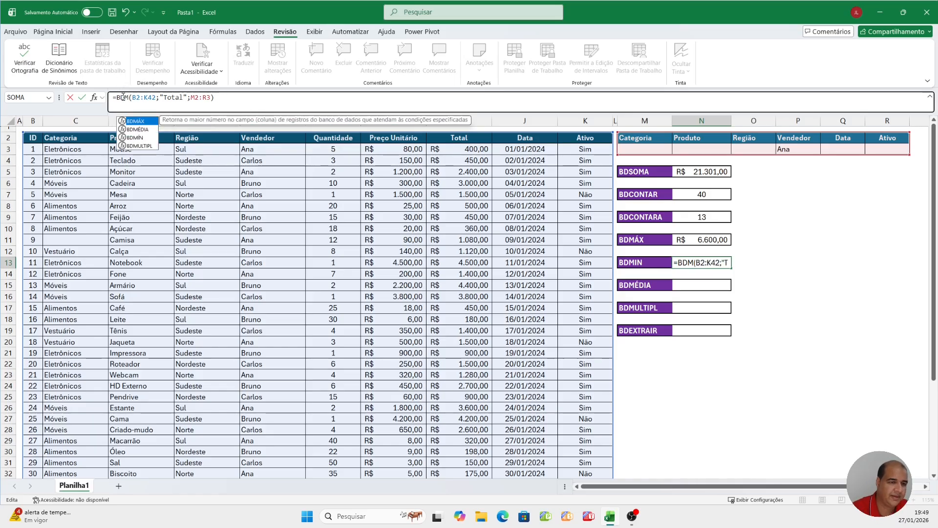
{"action": "left_click", "coordinate": [144, 138]}
{"action": "double_click", "coordinate": [143, 138]}
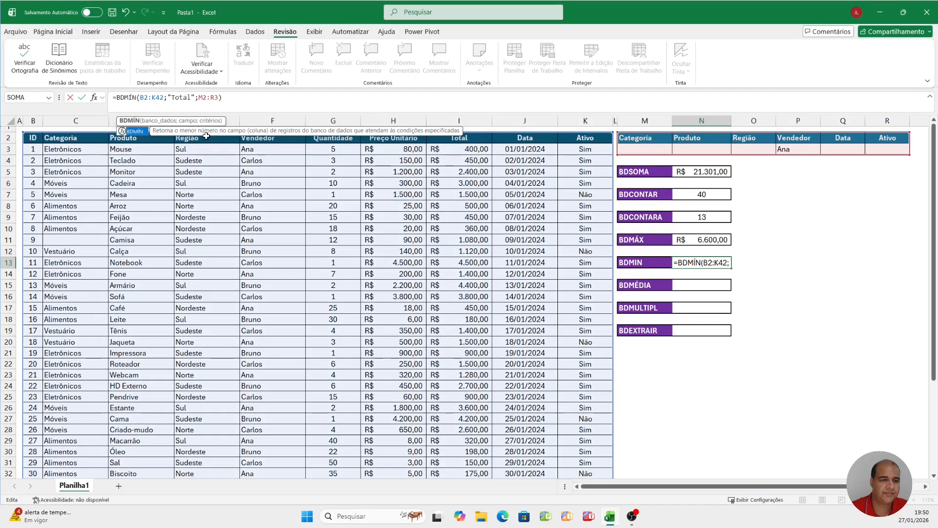
{"action": "key", "text": "Return"}
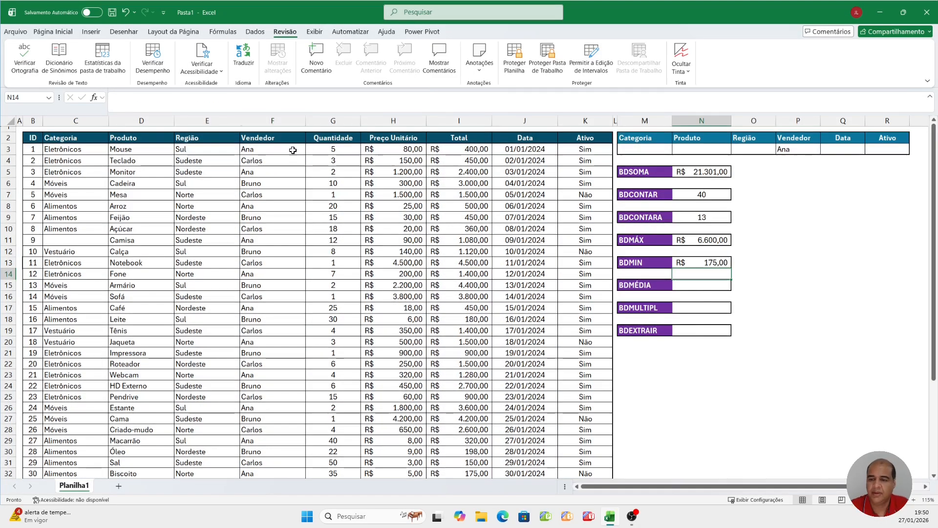
Step: Compare the BDMÍN formula in N13 with the BDMÁX formula in N11
{"action": "left_click", "coordinate": [712, 263]}
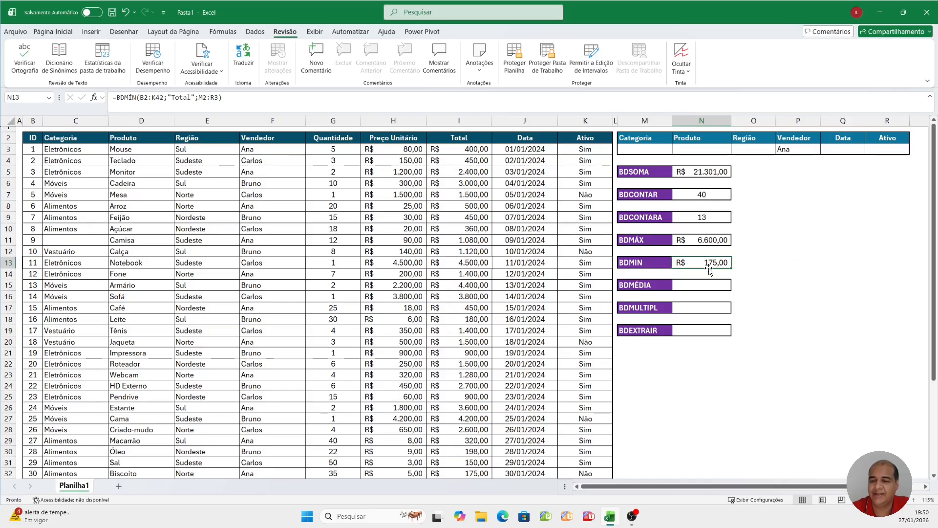
{"action": "left_click", "coordinate": [790, 271]}
{"action": "left_click", "coordinate": [705, 239]}
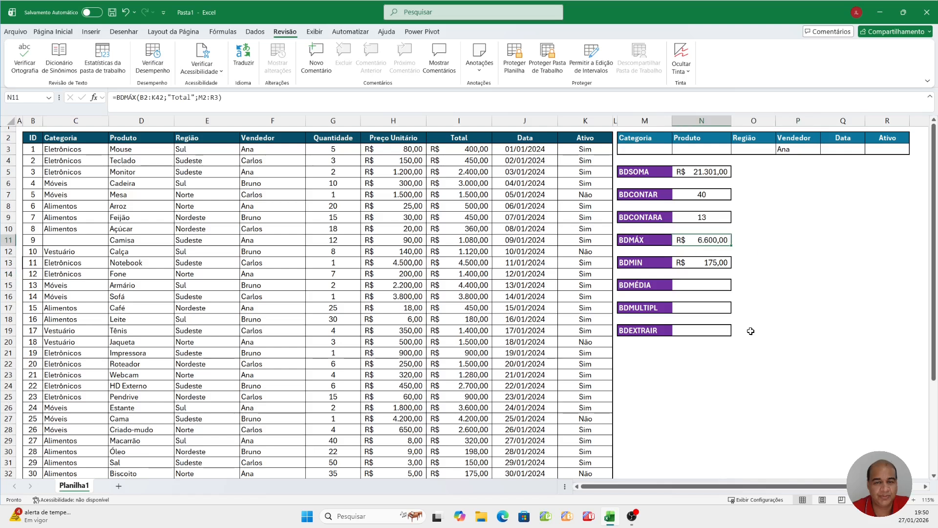
Step: Clear the Vendedor criterion in P3 and set the Região criterion in O3 to Norte
{"action": "left_click", "coordinate": [791, 149]}
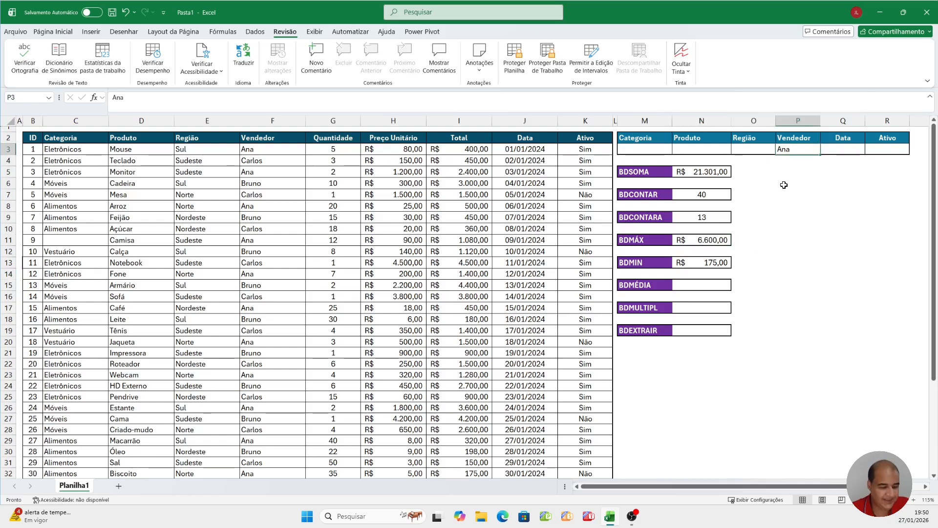
{"action": "key", "text": "Delete"}
{"action": "left_click", "coordinate": [716, 149]}
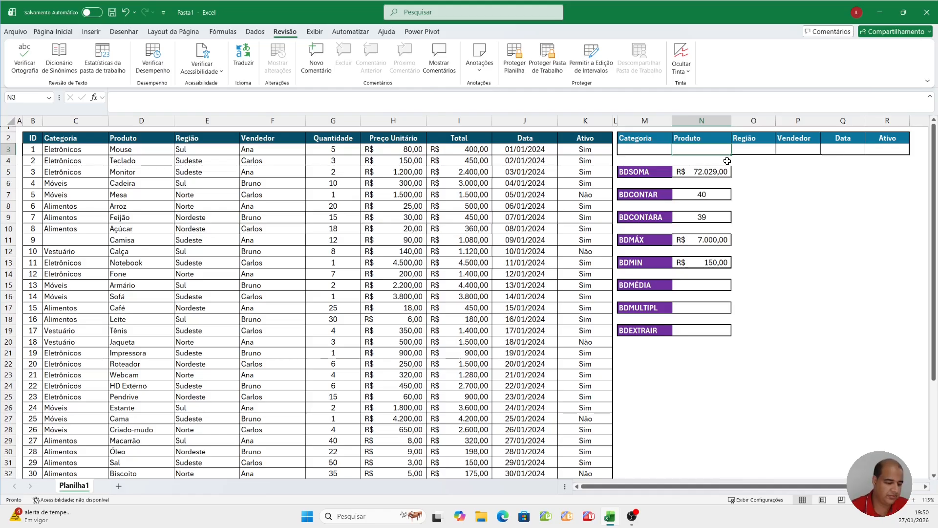
{"action": "key", "text": "Right"}
{"action": "key", "text": "Right"}
{"action": "key", "text": "Left"}
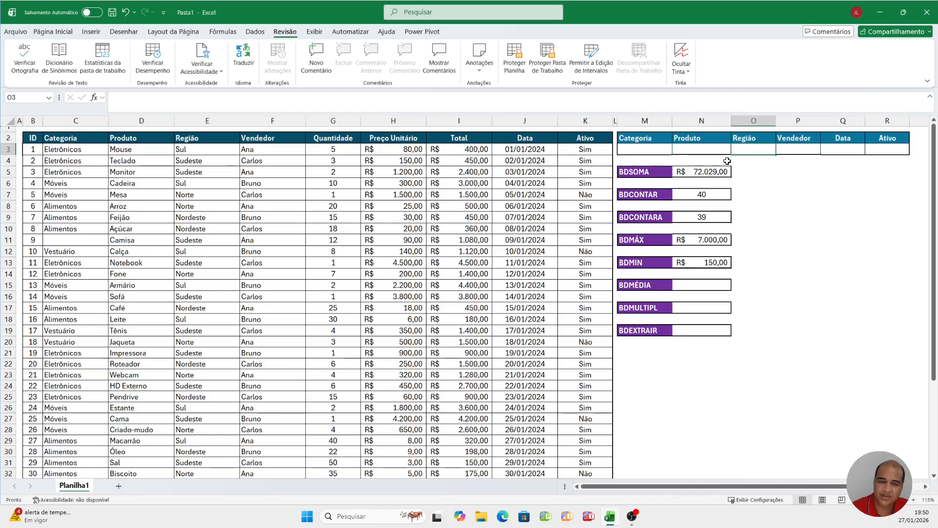
{"action": "type", "text": "Norte"}
{"action": "key", "text": "Return"}
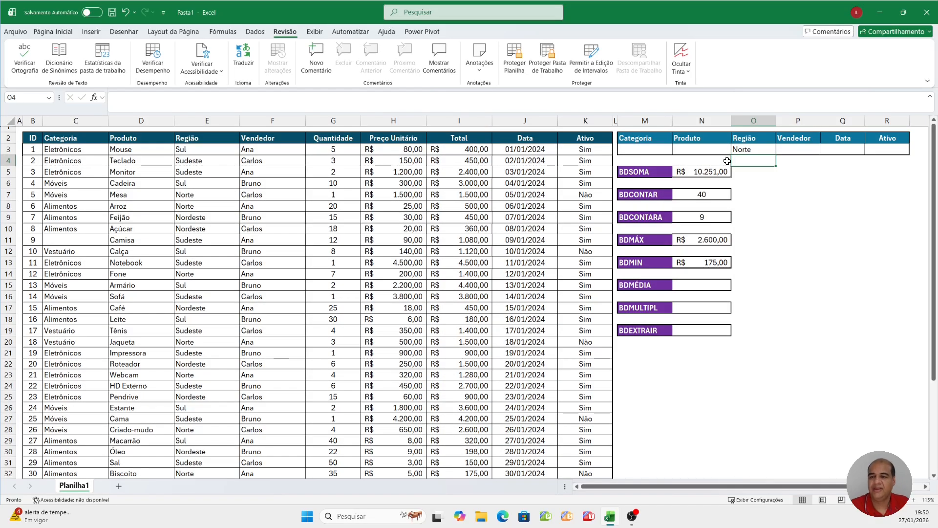
{"action": "left_click_drag", "start_coordinate": [639, 149], "coordinate": [872, 148]}
{"action": "left_click", "coordinate": [83, 33]}
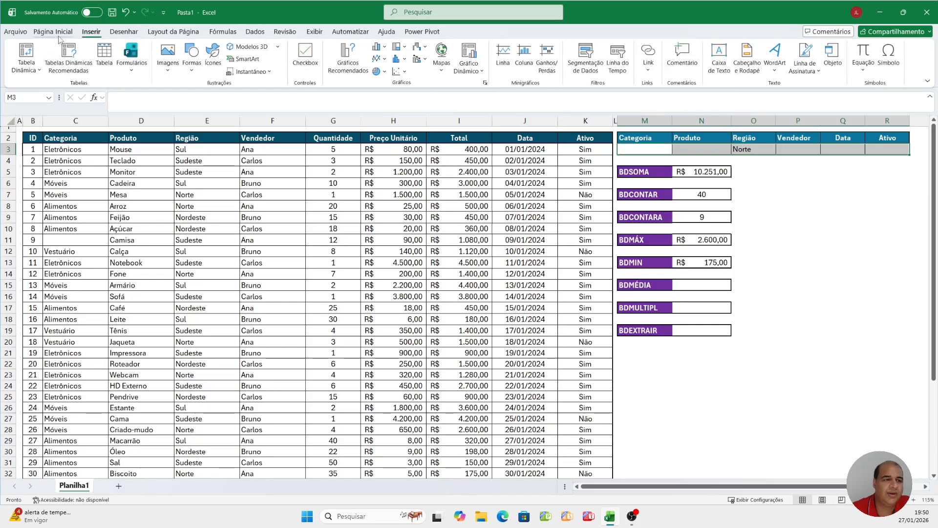
{"action": "left_click", "coordinate": [66, 34]}
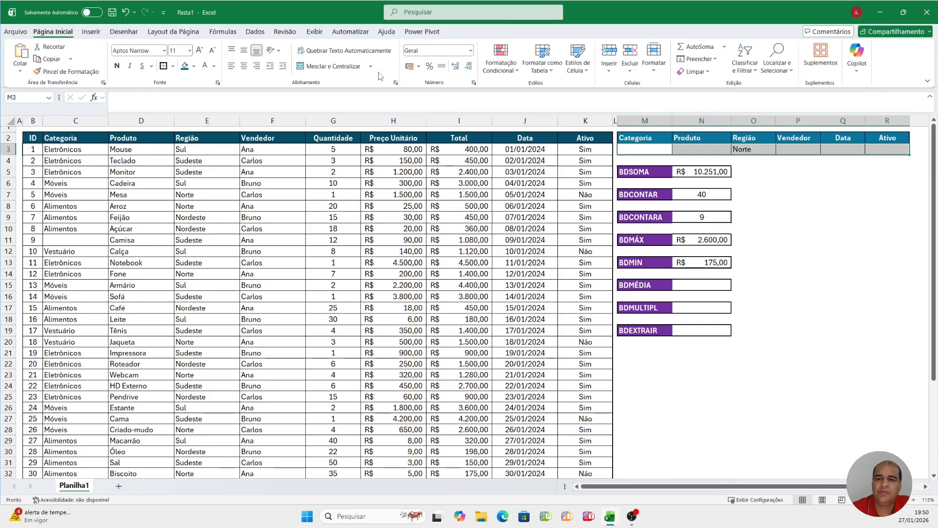
{"action": "left_click", "coordinate": [638, 148]}
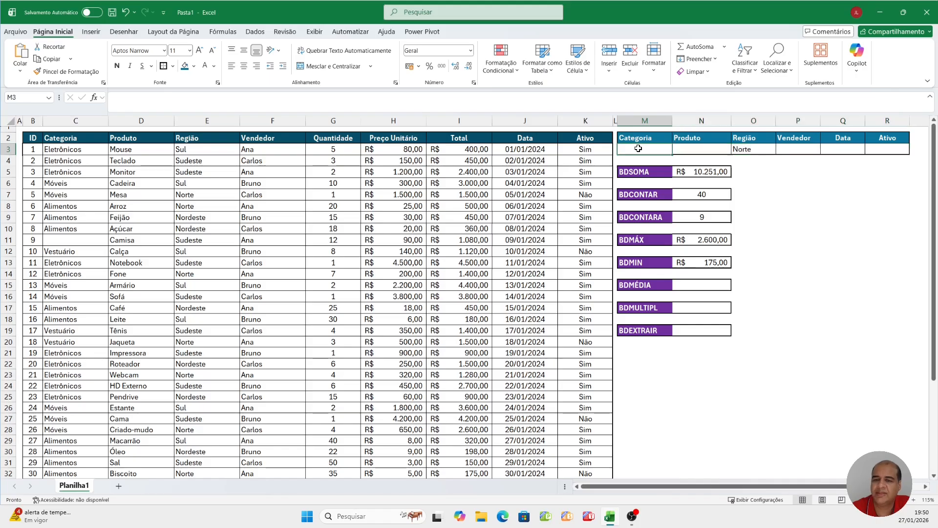
{"action": "left_click", "coordinate": [227, 32]}
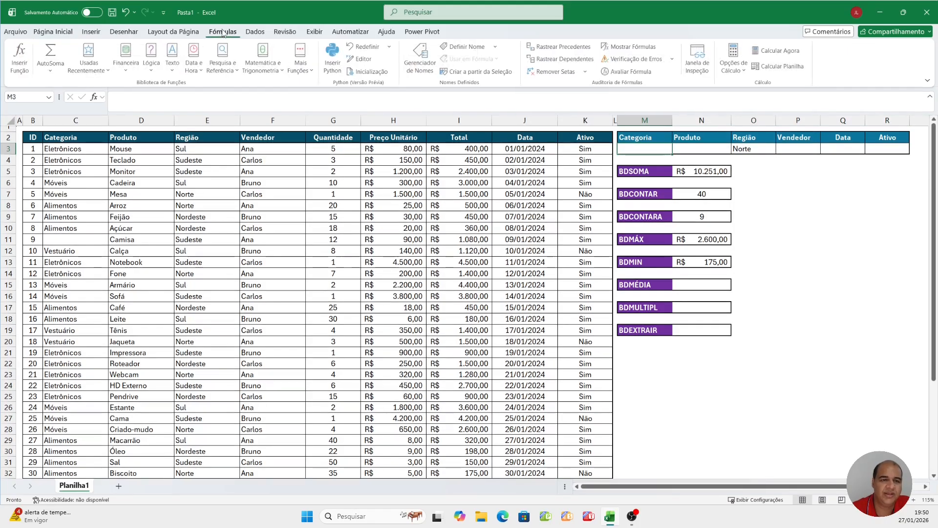
{"action": "left_click", "coordinate": [255, 32]}
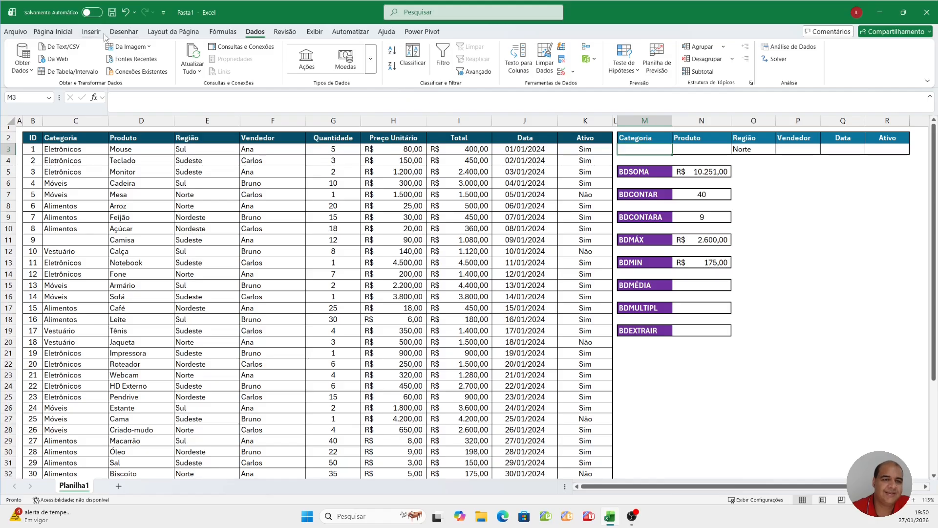
{"action": "left_click", "coordinate": [76, 35]}
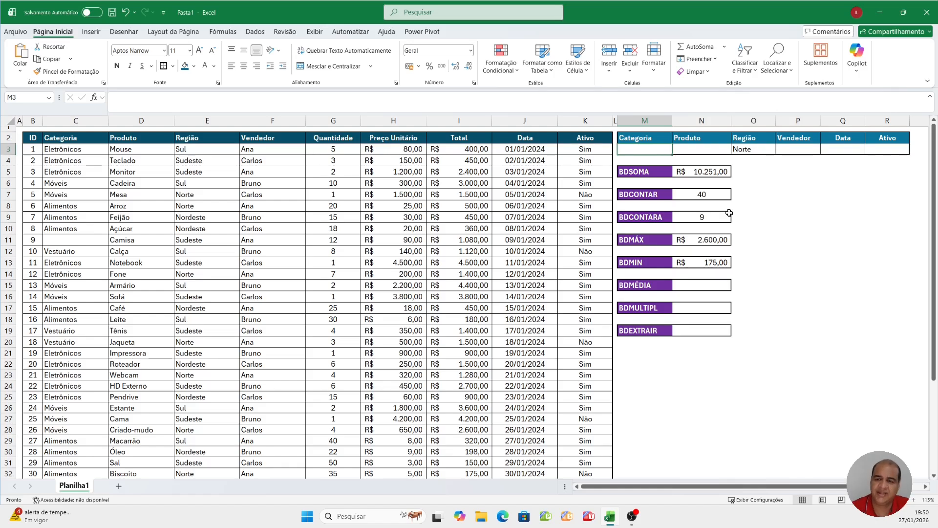
{"action": "left_click", "coordinate": [797, 195]}
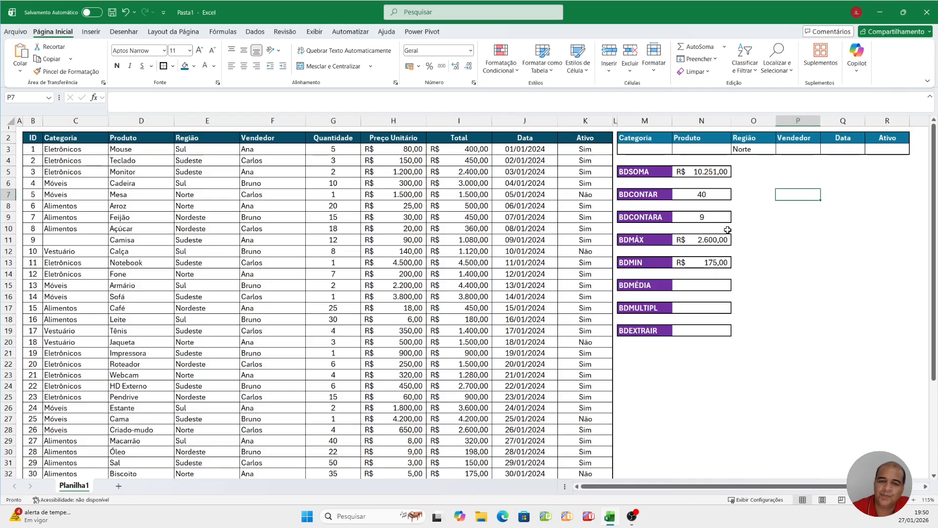
{"action": "left_click_drag", "start_coordinate": [711, 331], "coordinate": [666, 328]}
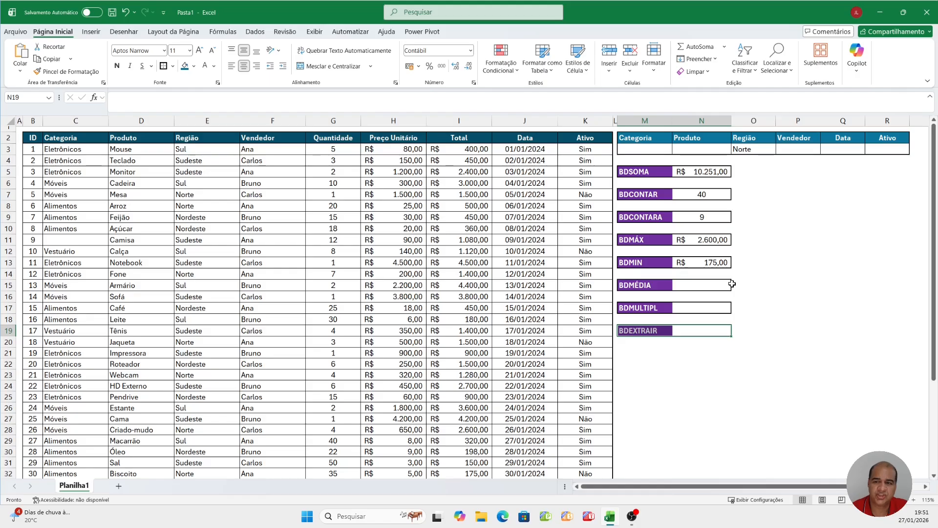
{"action": "left_click", "coordinate": [640, 286]}
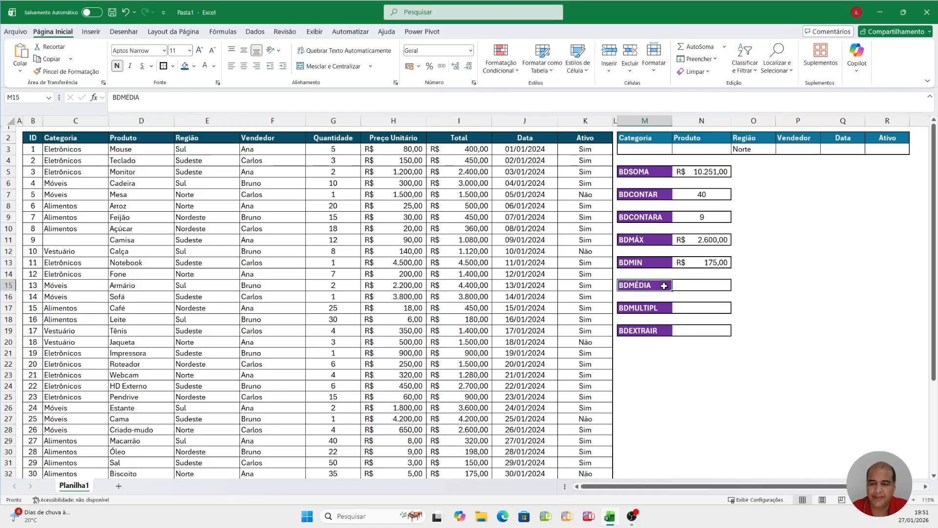
{"action": "left_click", "coordinate": [664, 306]}
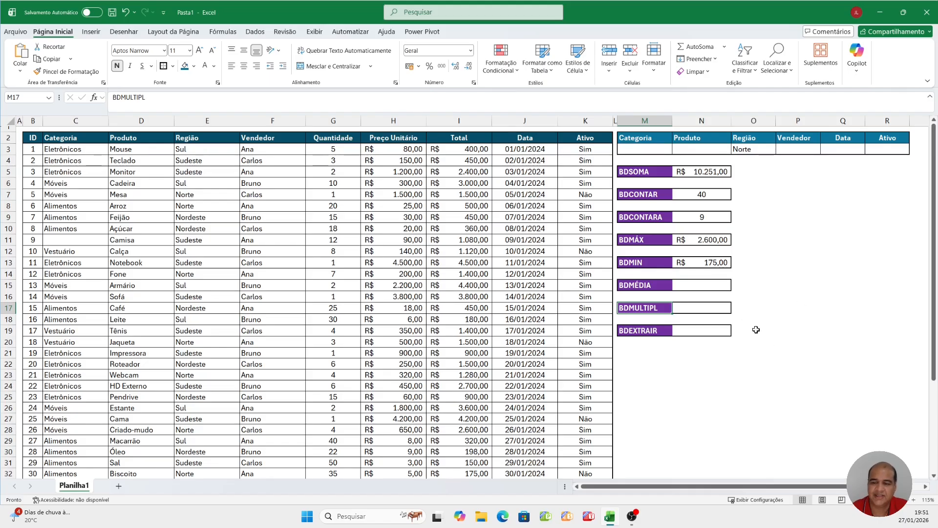
{"action": "left_click", "coordinate": [661, 332]}
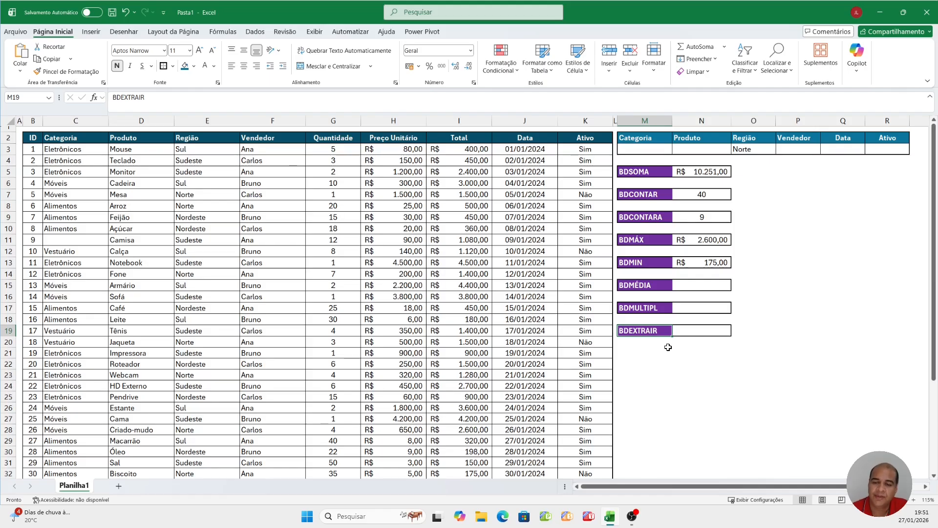
{"action": "left_click", "coordinate": [744, 335]}
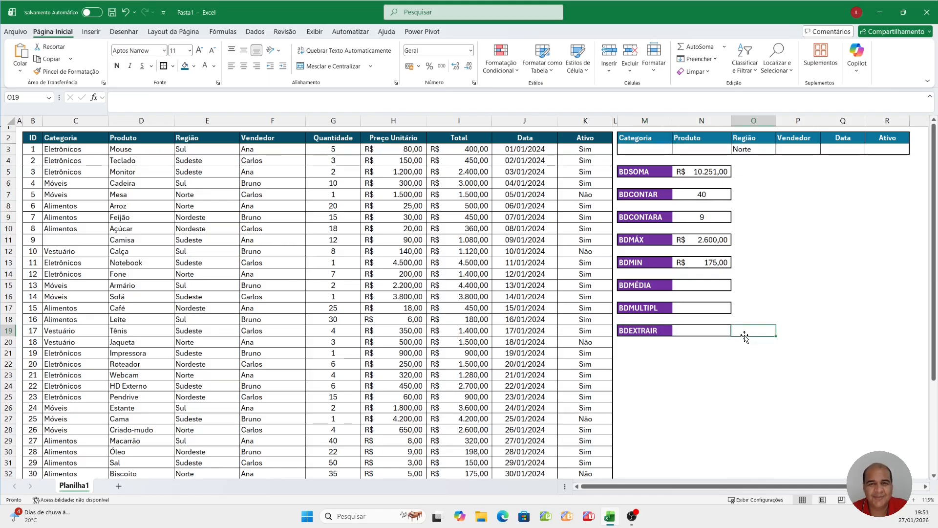